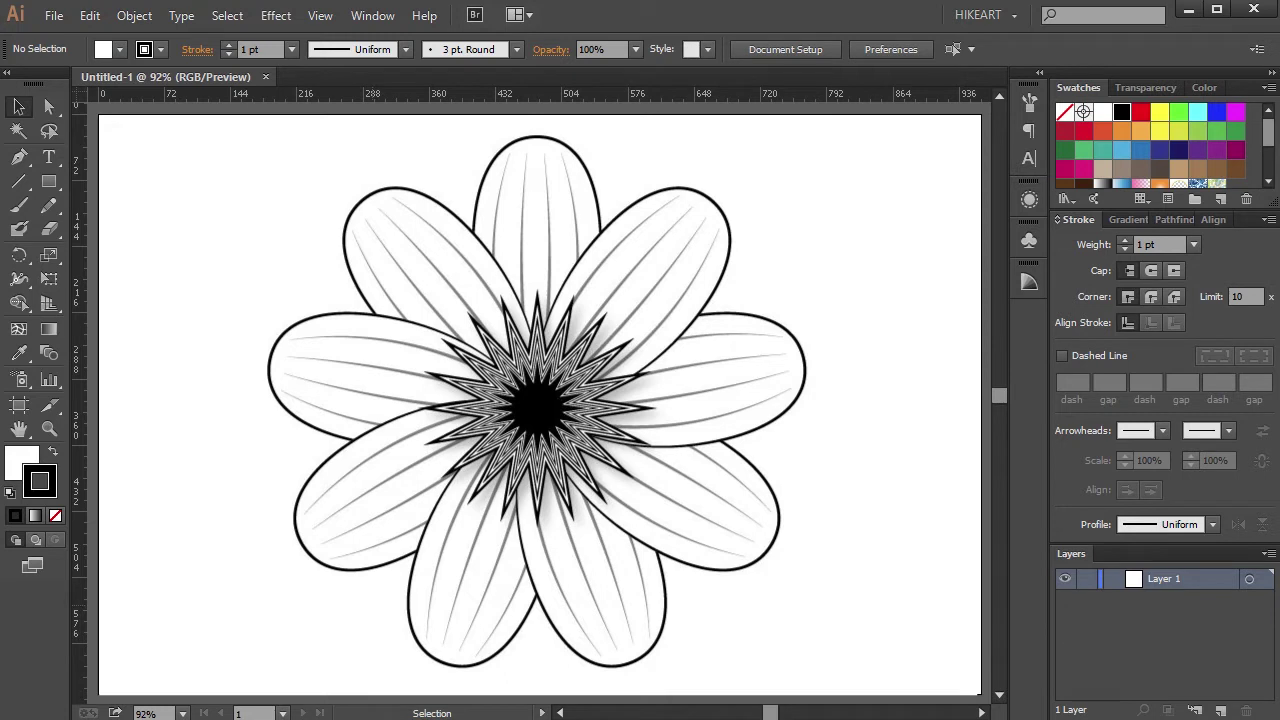
# Create a new blank document, show the rulers, and drag the ruler origin to 480 px, 315 px
pyautogui.hotkey('ctrl', 'n')
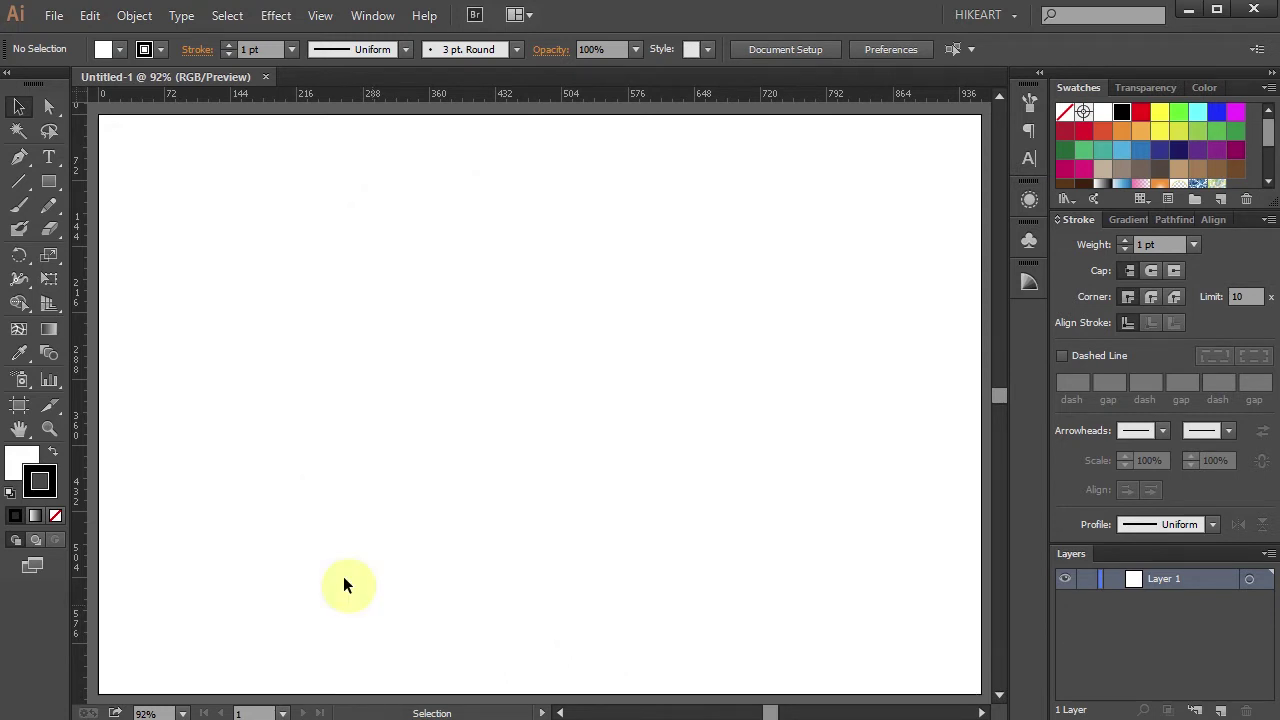
pyautogui.hotkey('ctrl', 'r')
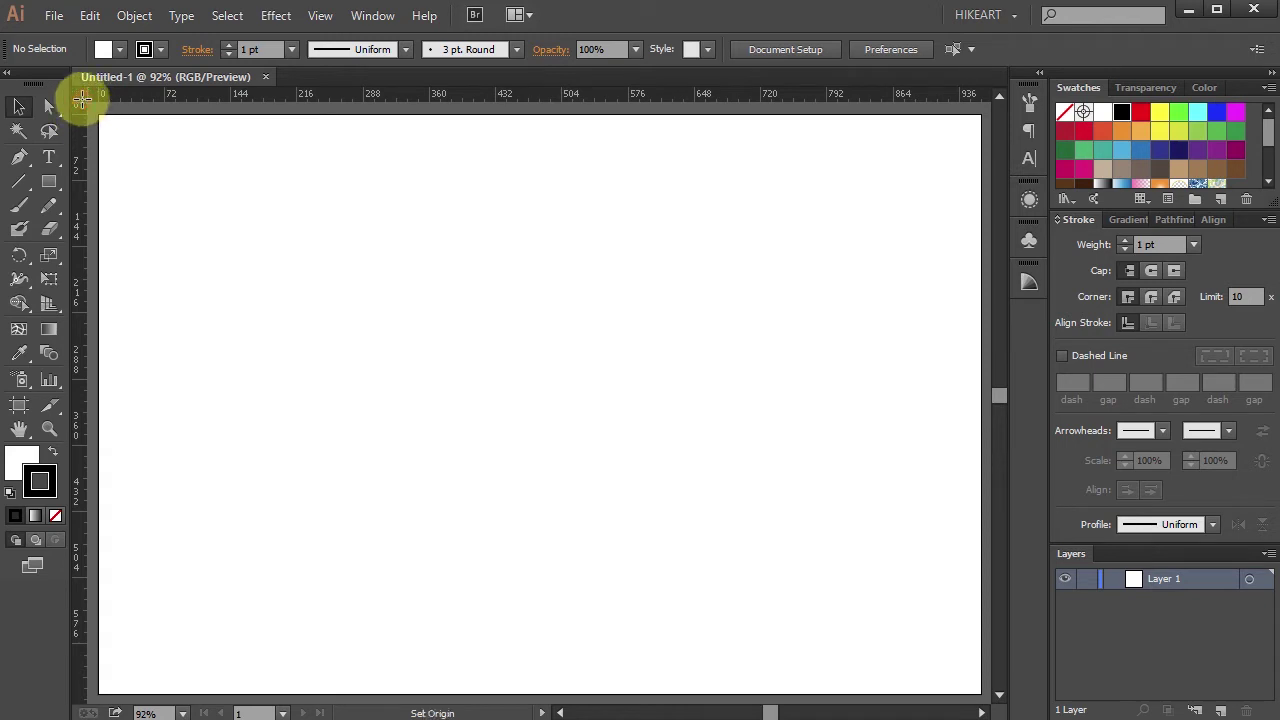
pyautogui.moveTo(82, 100); pyautogui.dragTo(539, 404)
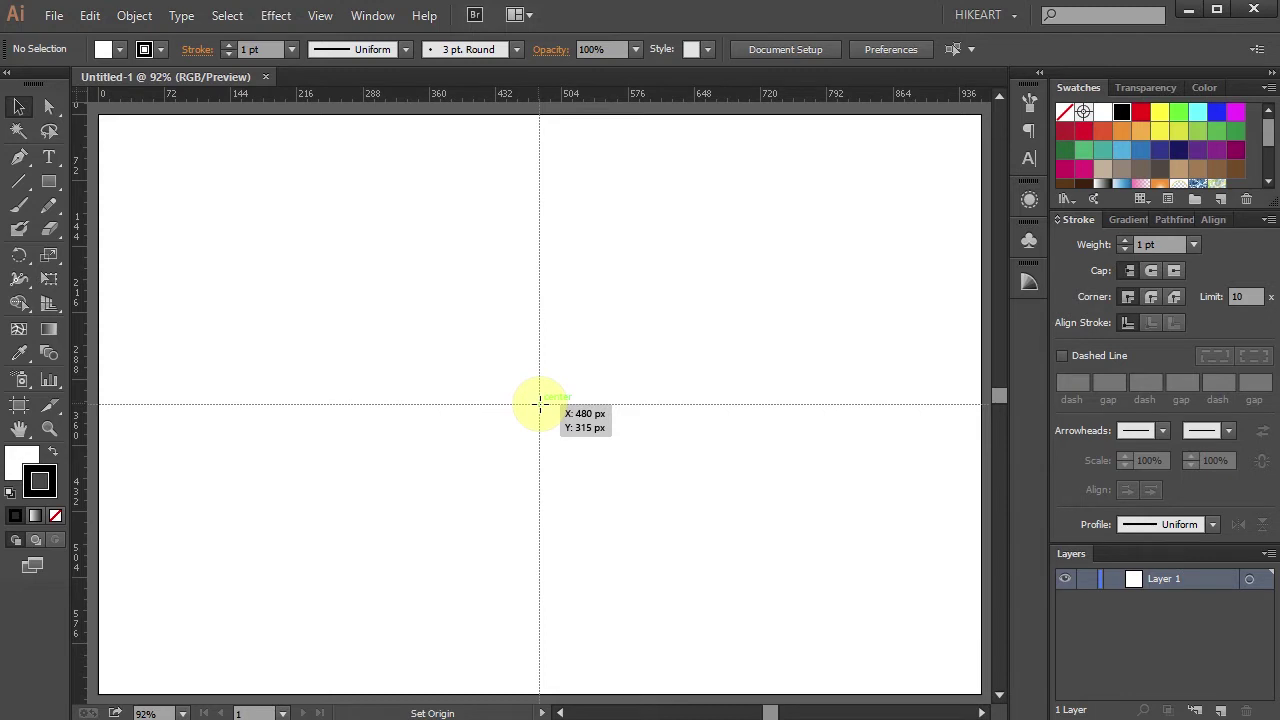
# Drop crossing horizontal and vertical guides at 480 px, 315 px on the artboard
pyautogui.press('ctrl')
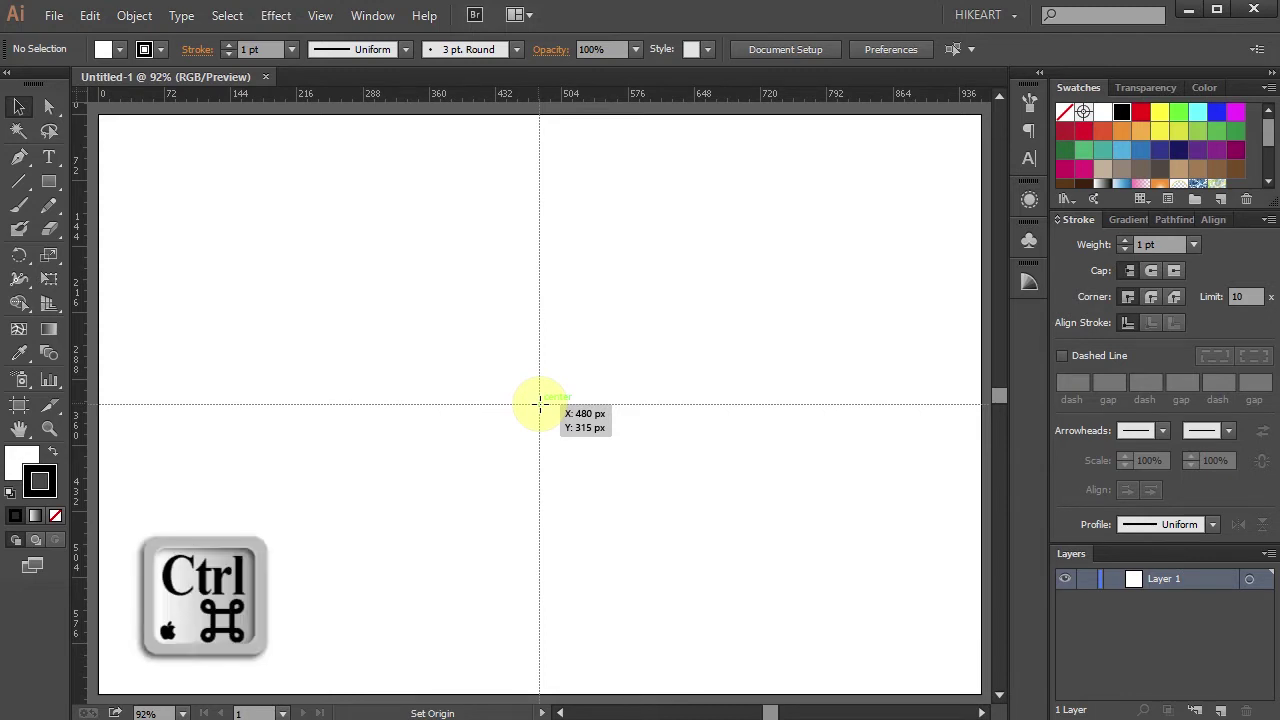
pyautogui.moveTo(539, 404); pyautogui.dragTo(539, 404)
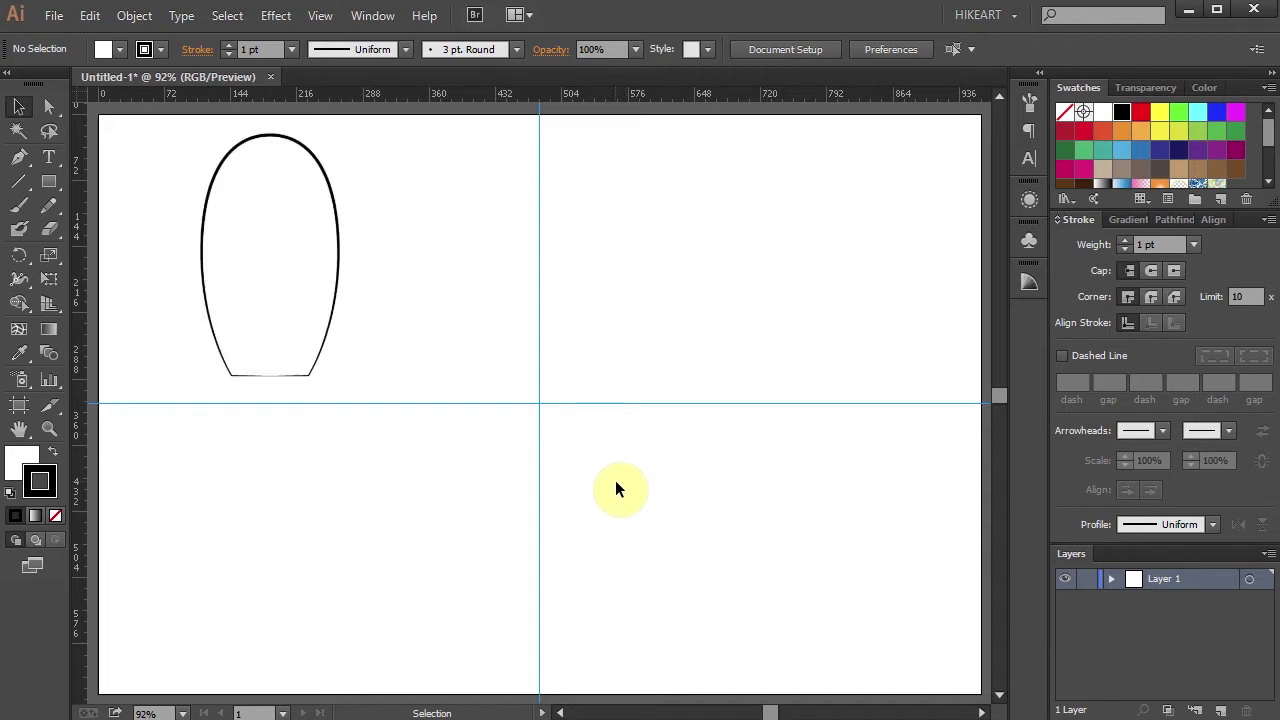
pyautogui.press('p')
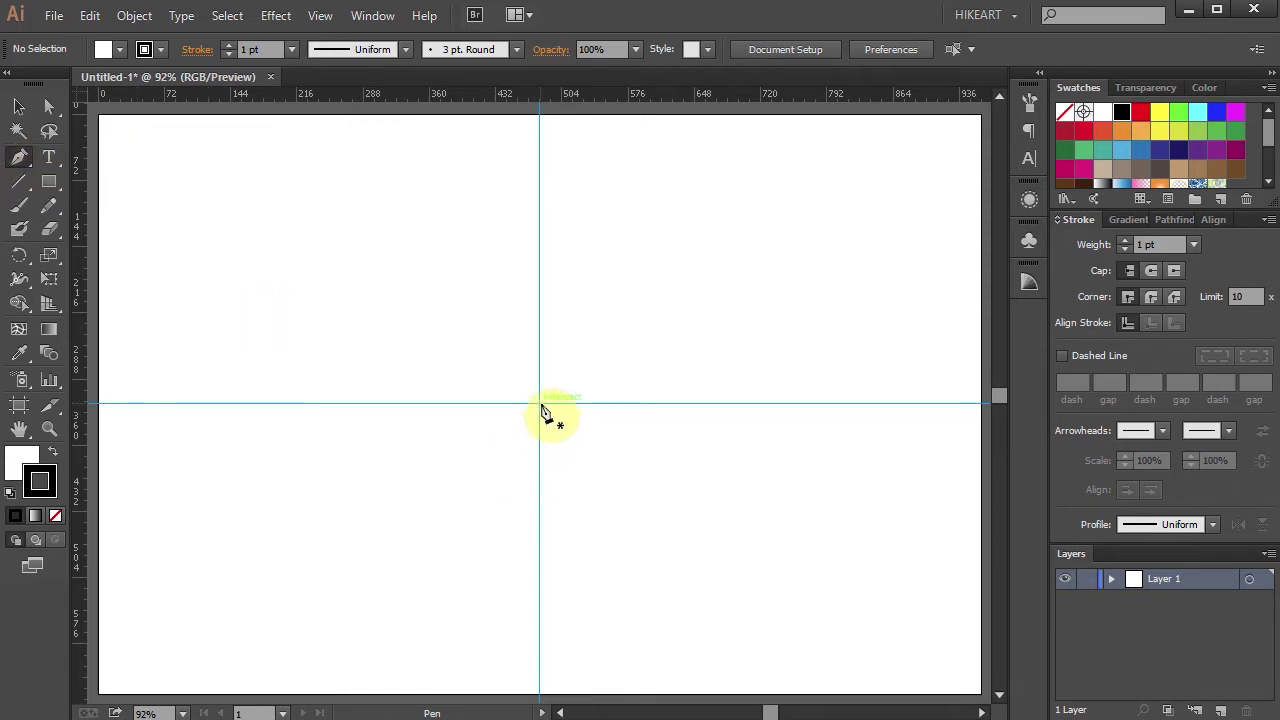
# Draw an open Pen curve from the guide crossing, bowing left and up to a top anchor on the vertical guide
pyautogui.moveTo(541, 410); pyautogui.dragTo(508, 410)
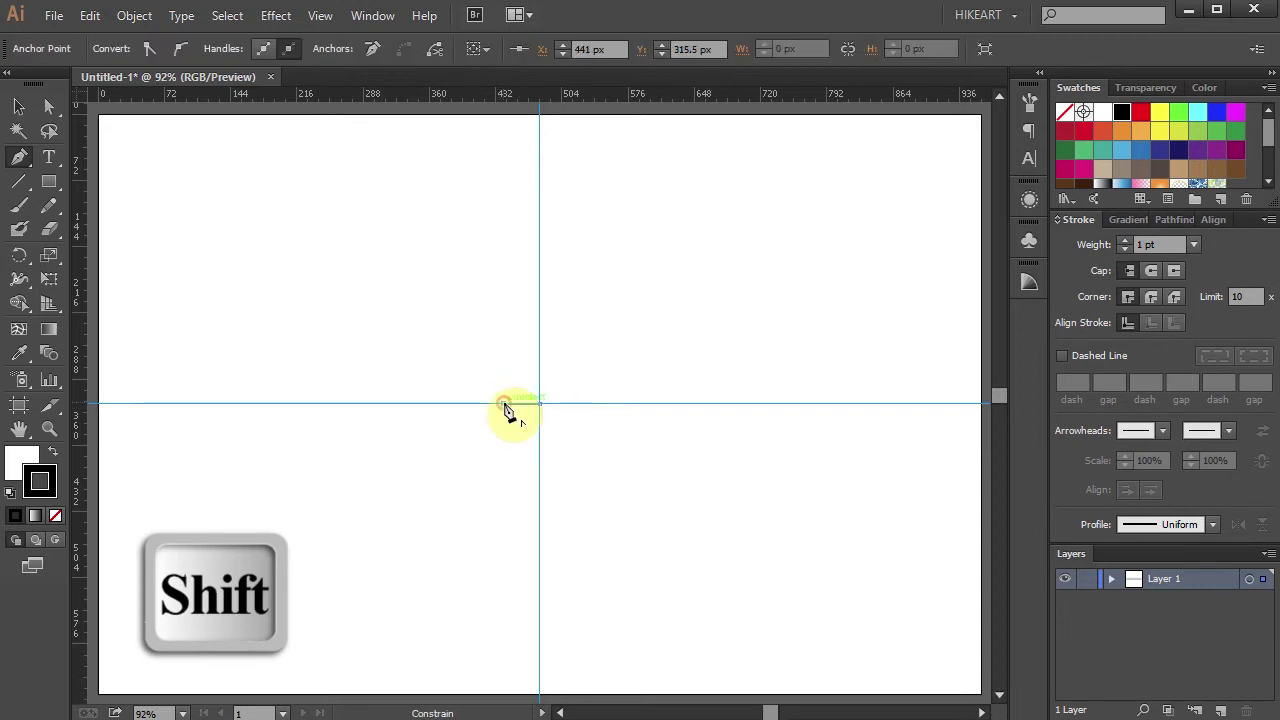
pyautogui.click(475, 290)
pyautogui.moveTo(475, 290); pyautogui.dragTo(475, 214)
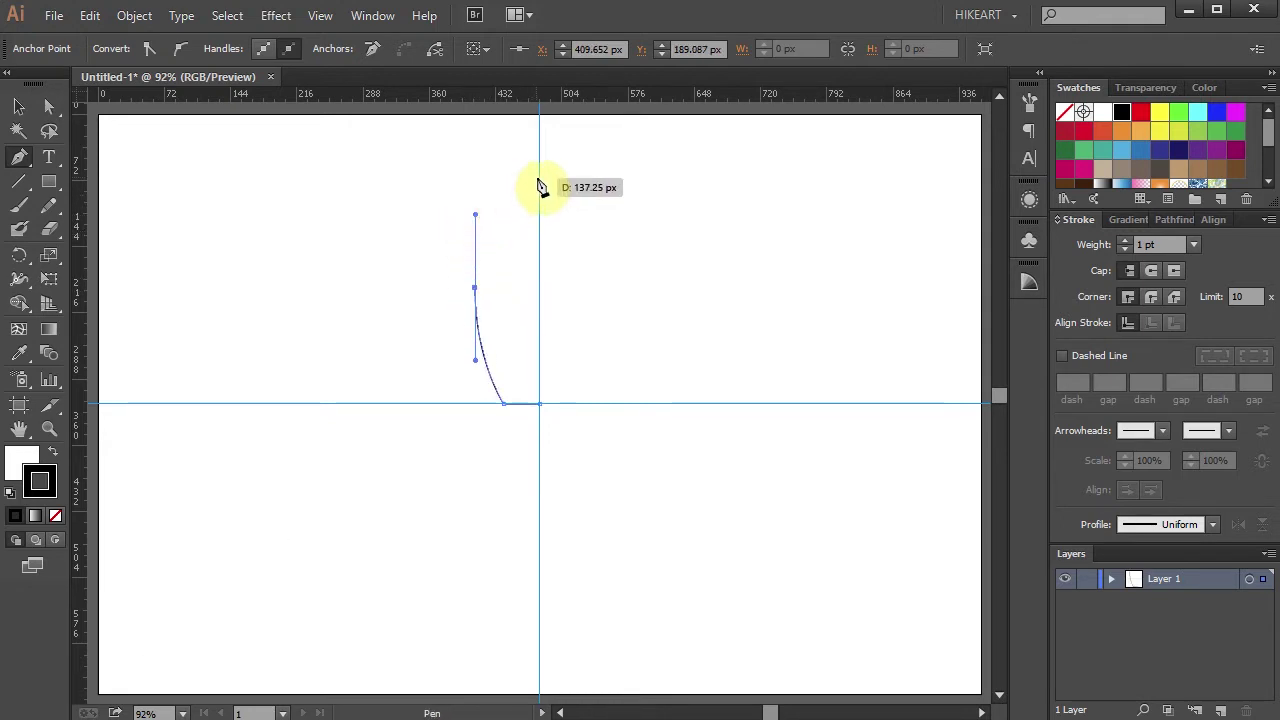
pyautogui.moveTo(540, 179); pyautogui.dragTo(578, 181)
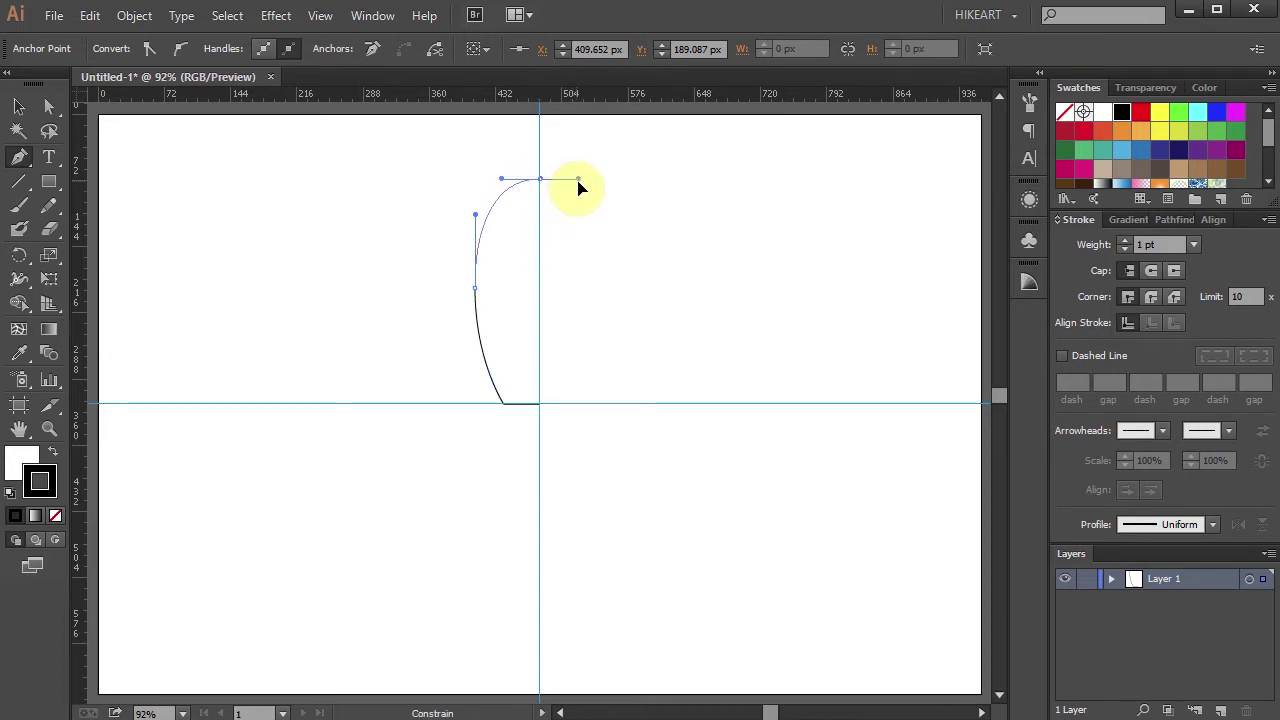
pyautogui.keyDown('ctrl'); pyautogui.click(658, 249); pyautogui.keyUp('ctrl')
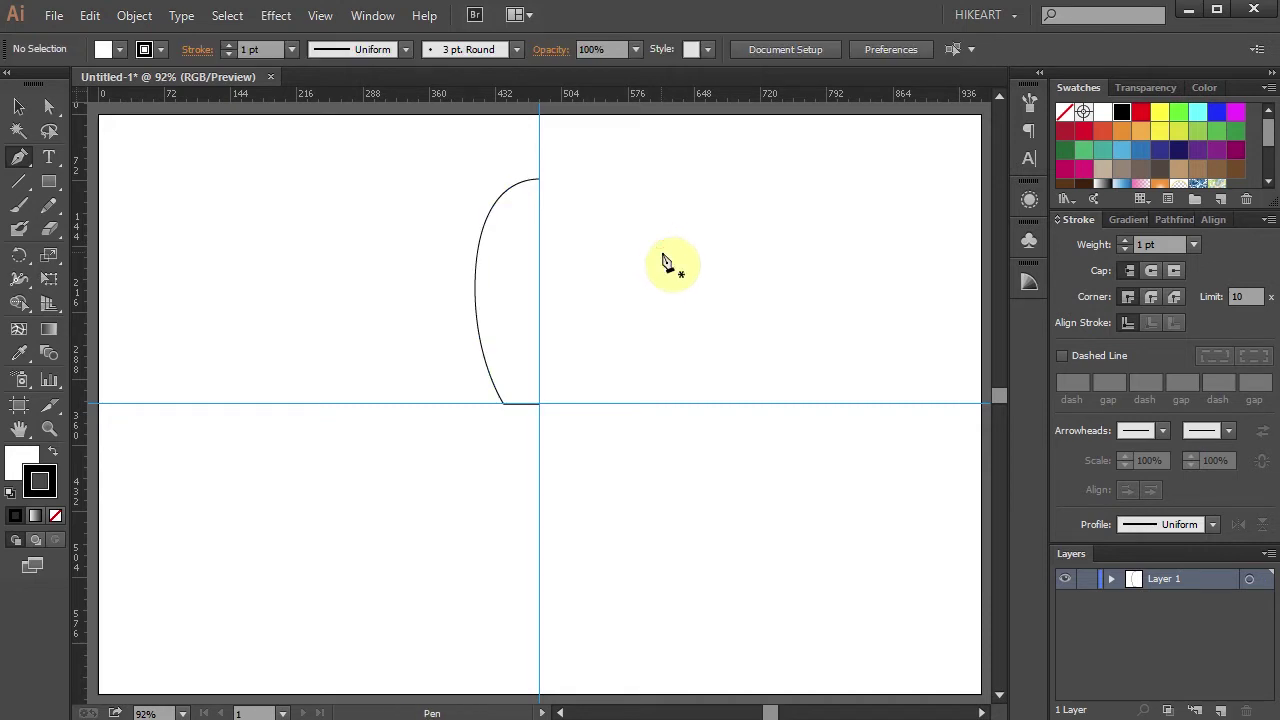
pyautogui.press('v')
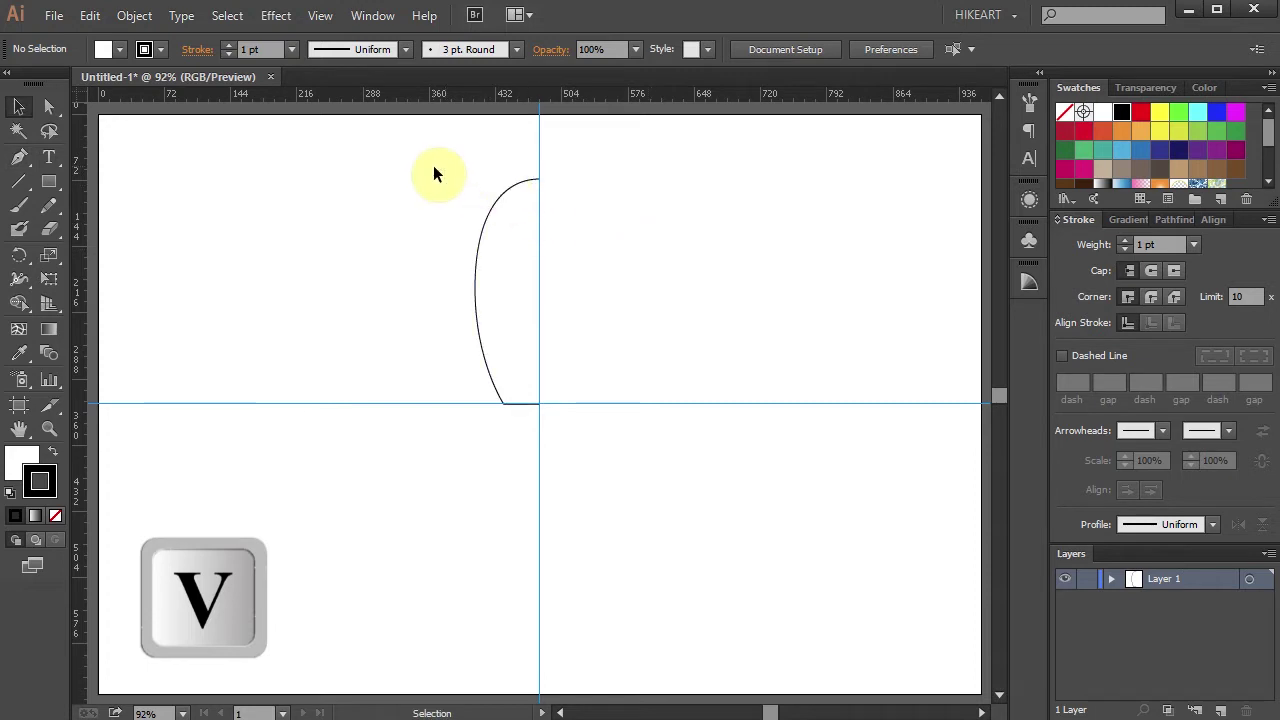
# Reflect a copy of the half-petal across a vertical axis through its bottom anchor
pyautogui.moveTo(434, 162); pyautogui.dragTo(637, 416)
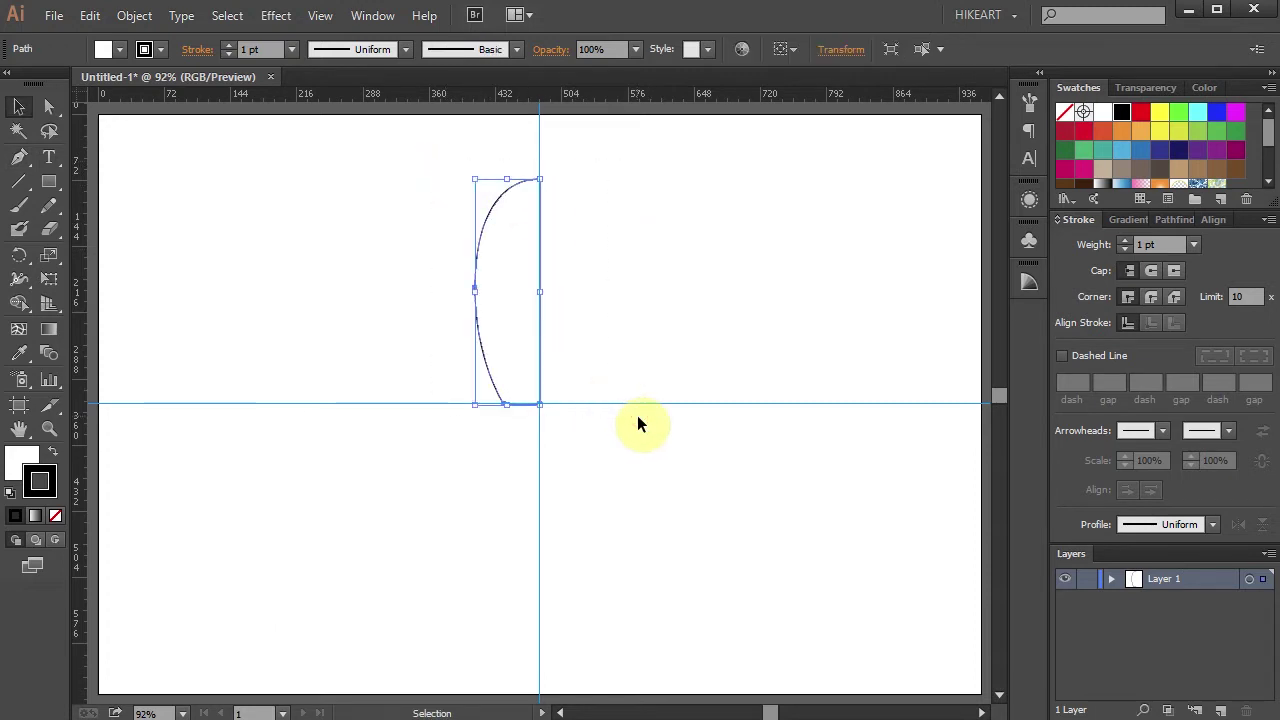
pyautogui.press('o')
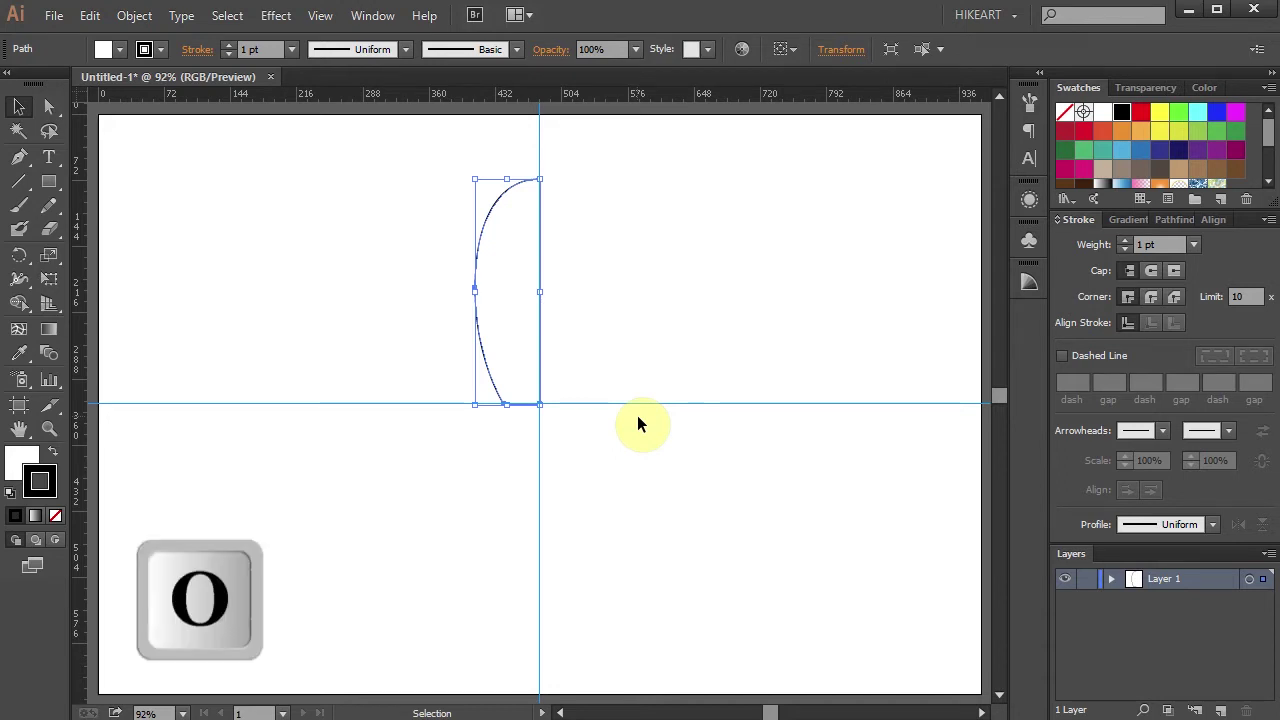
pyautogui.press('o')
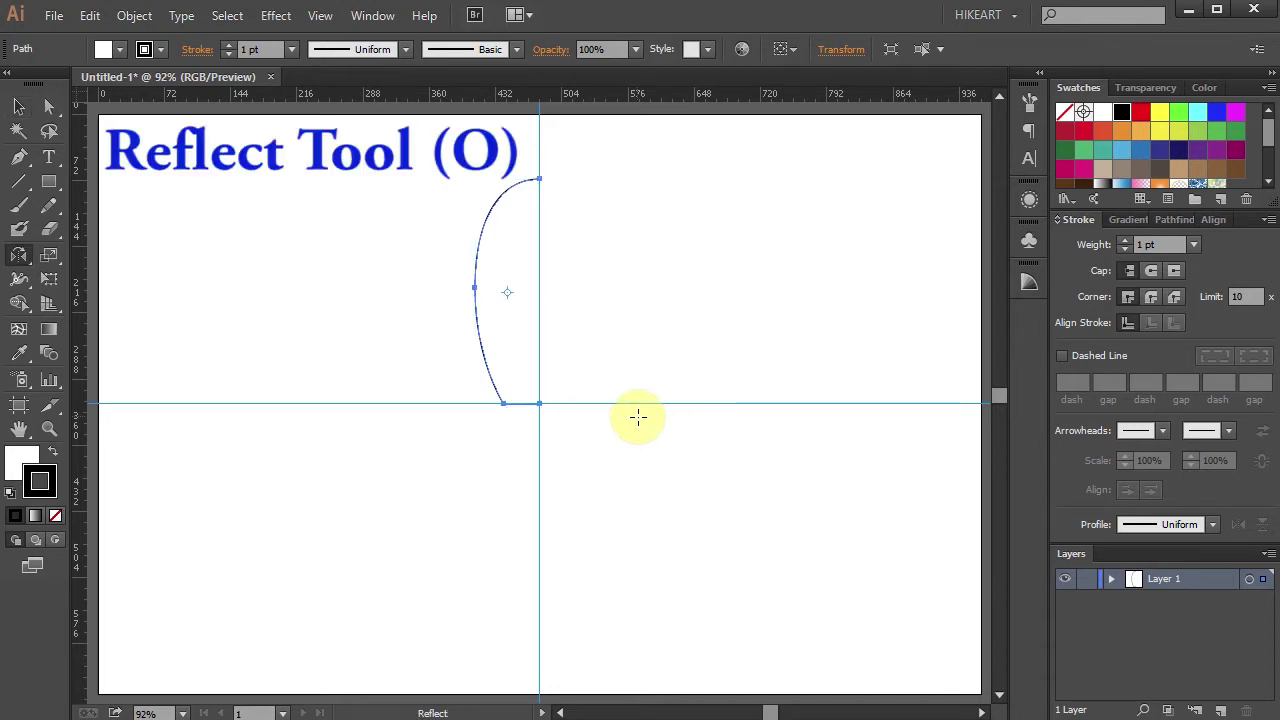
pyautogui.click(20, 257)
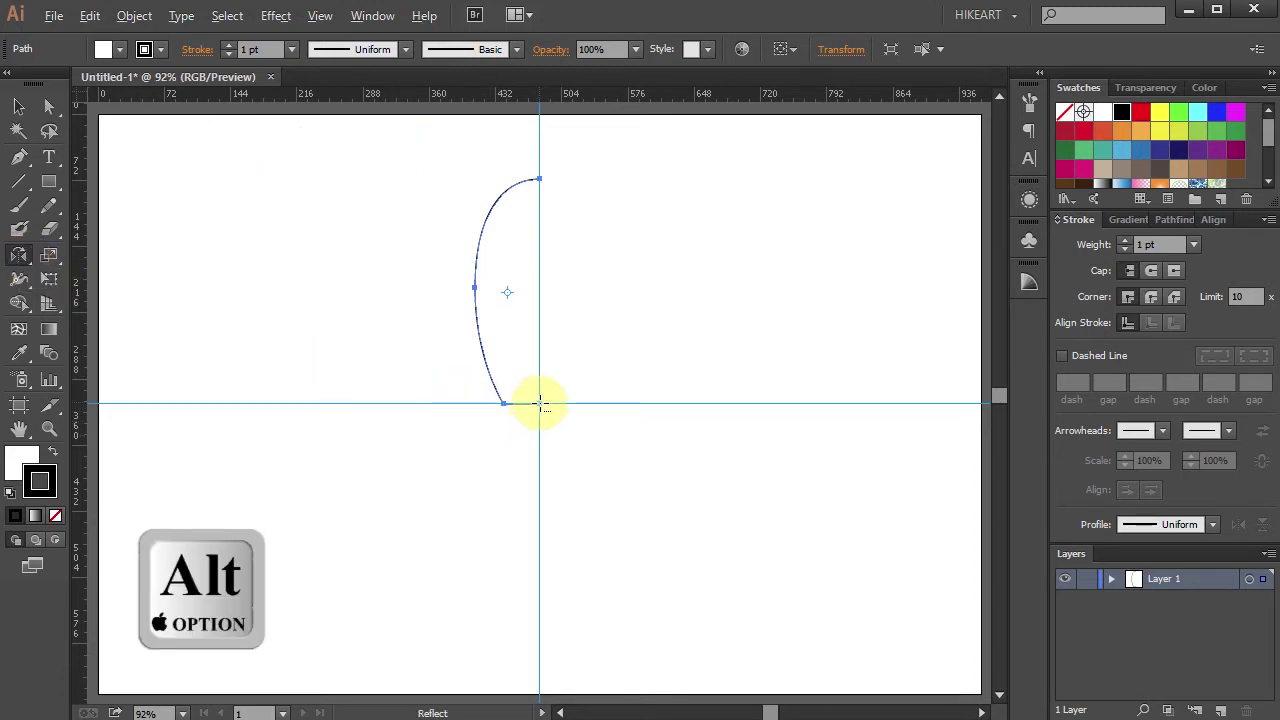
pyautogui.keyDown('alt'); pyautogui.click(539, 404); pyautogui.keyUp('alt')
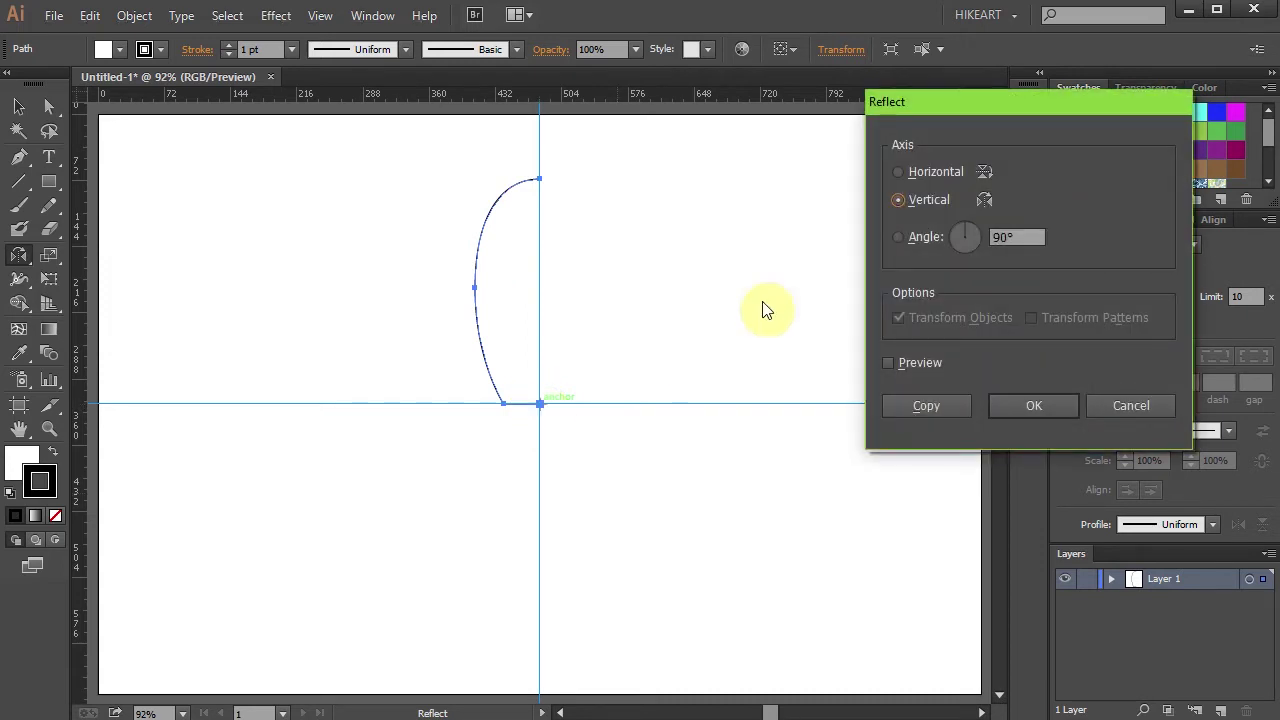
pyautogui.click(889, 363)
pyautogui.click(943, 407)
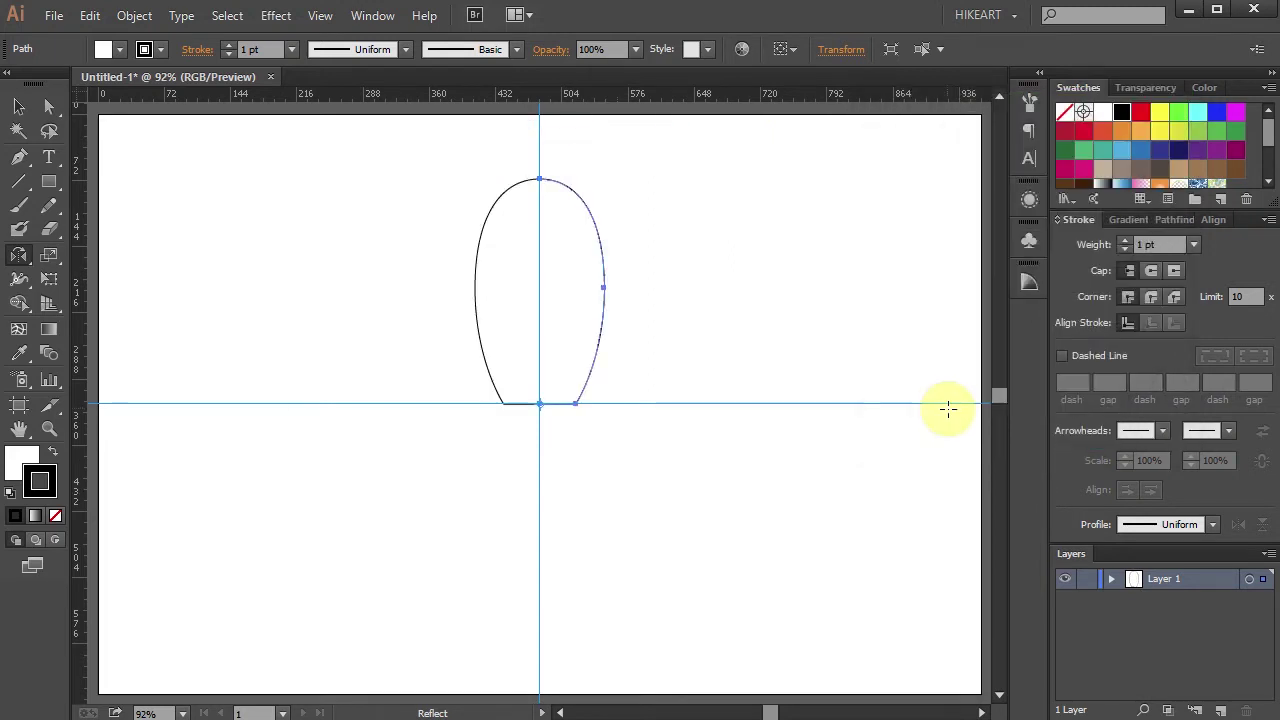
# Join the two meeting anchors at the petal's top into one connected path
pyautogui.press('a')
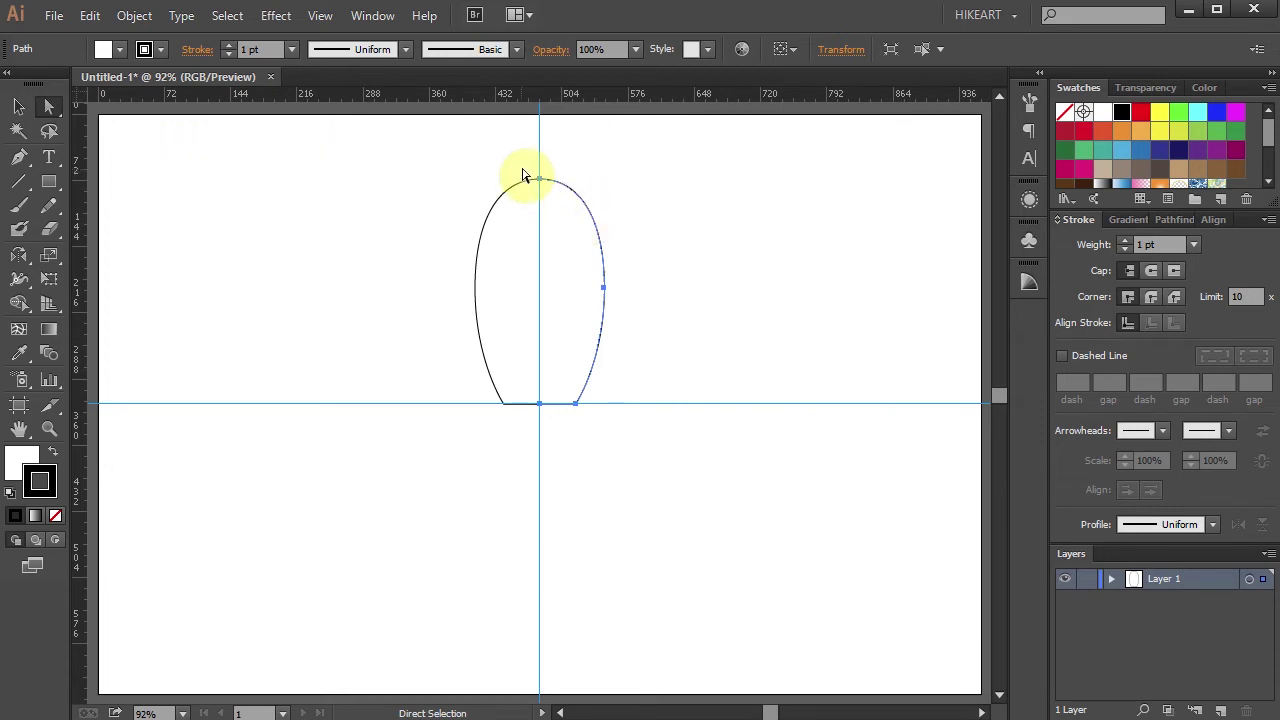
pyautogui.moveTo(522, 168); pyautogui.dragTo(555, 197)
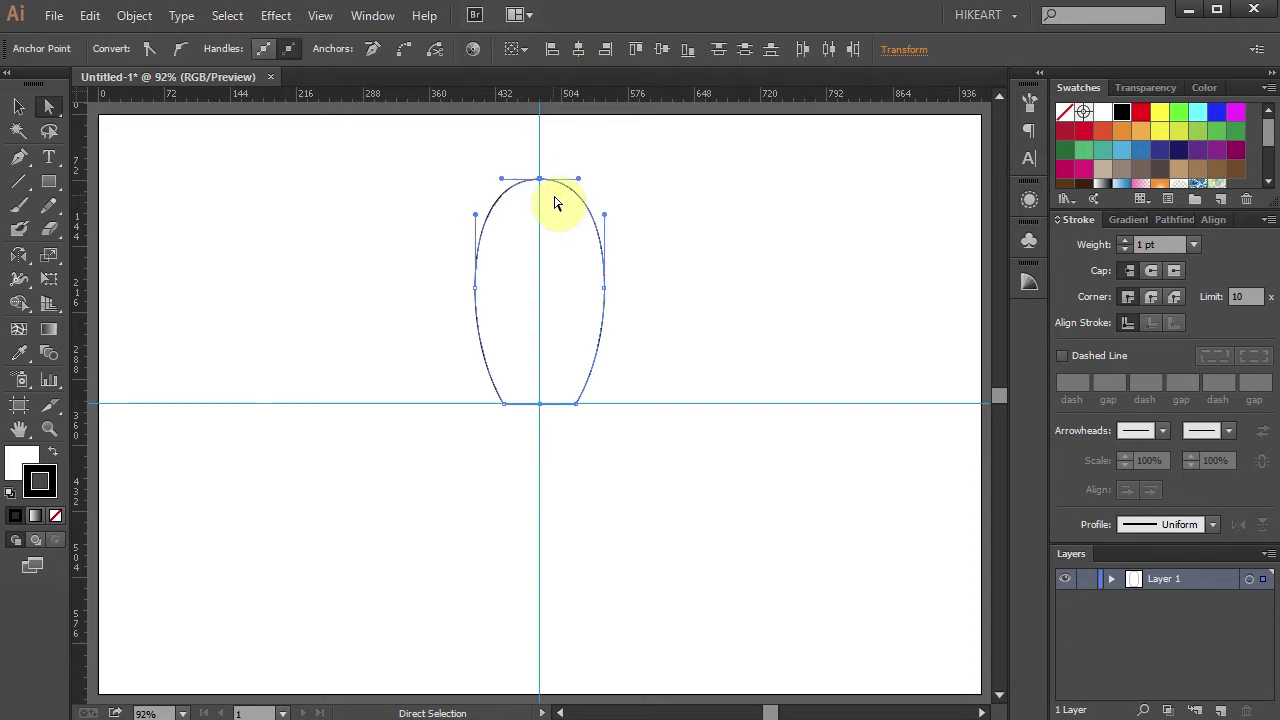
pyautogui.rightClick(556, 203)
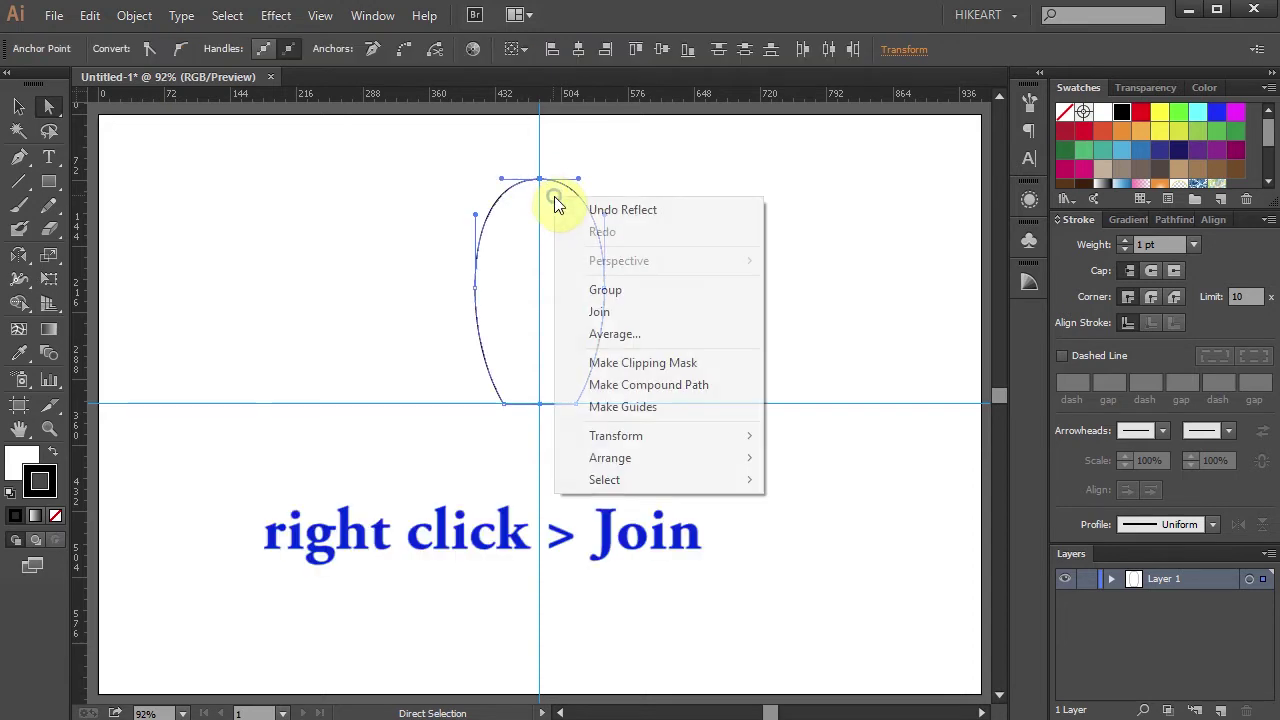
pyautogui.click(606, 314)
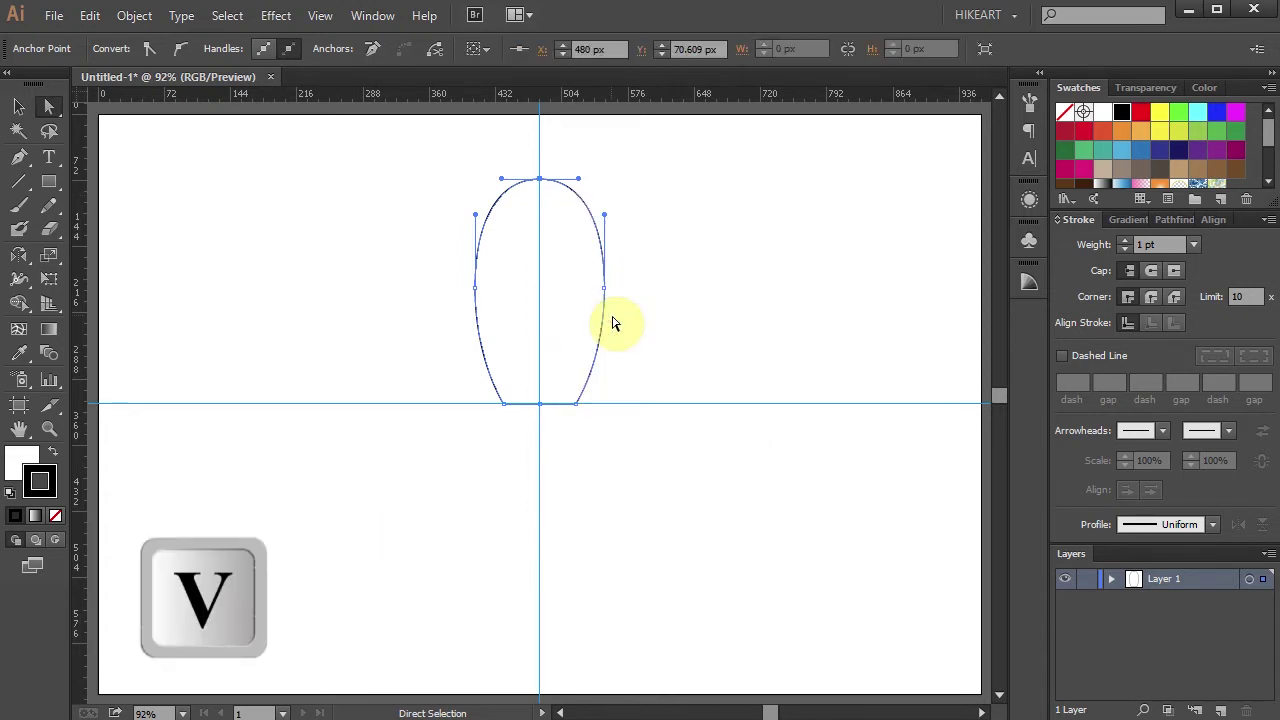
pyautogui.press('v')
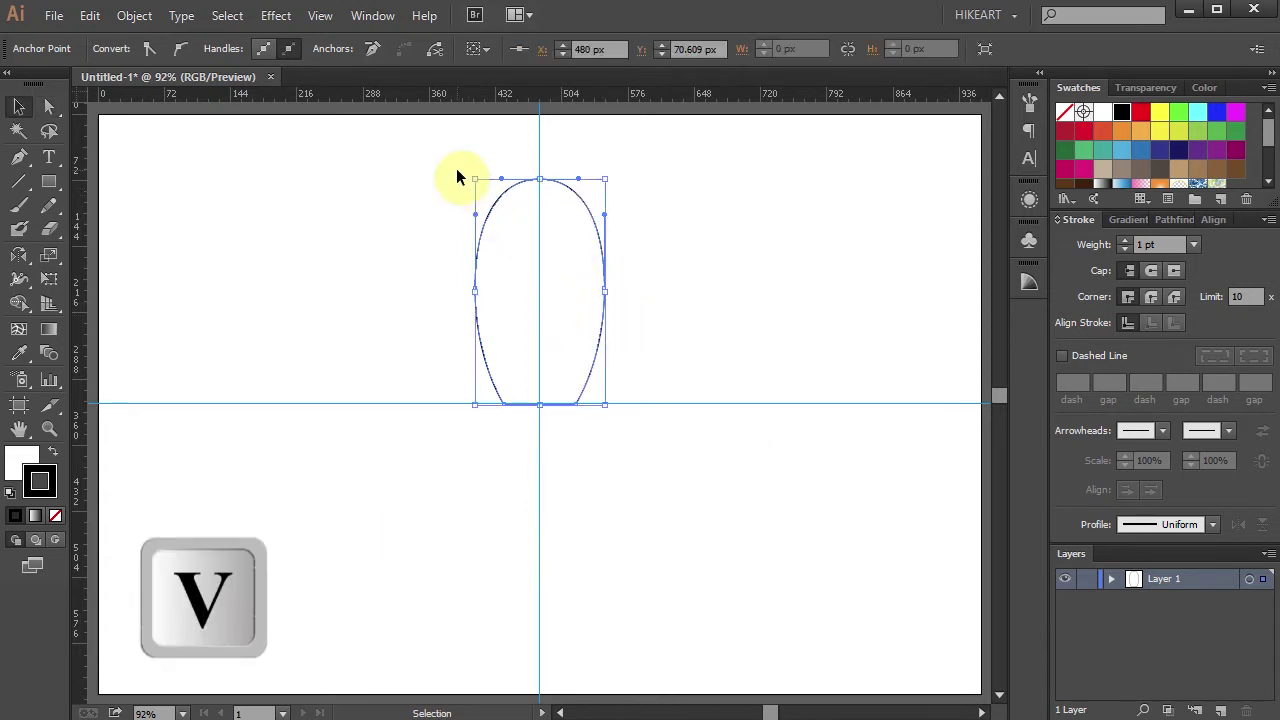
# Give the petal outline a 3 pt stroke with Width Profile 6, then deselect it
pyautogui.moveTo(437, 166); pyautogui.dragTo(677, 456)
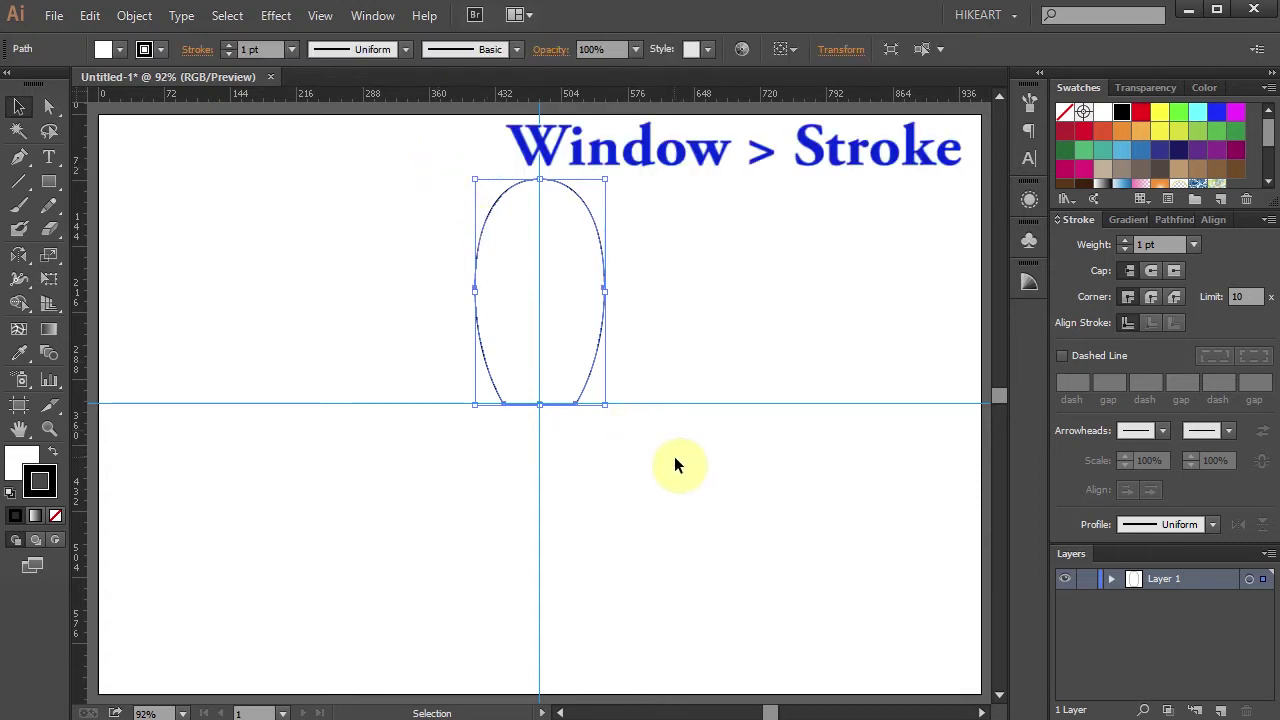
pyautogui.click(1125, 240)
pyautogui.click(1125, 240)
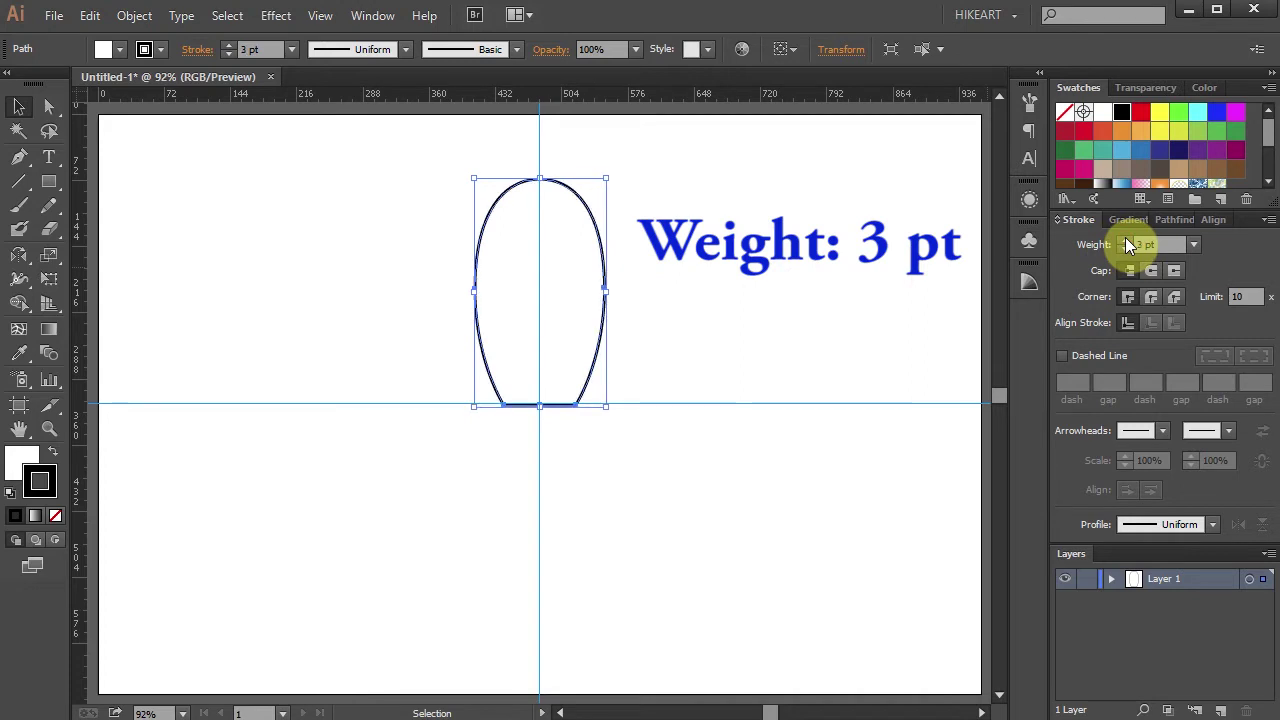
pyautogui.click(1216, 523)
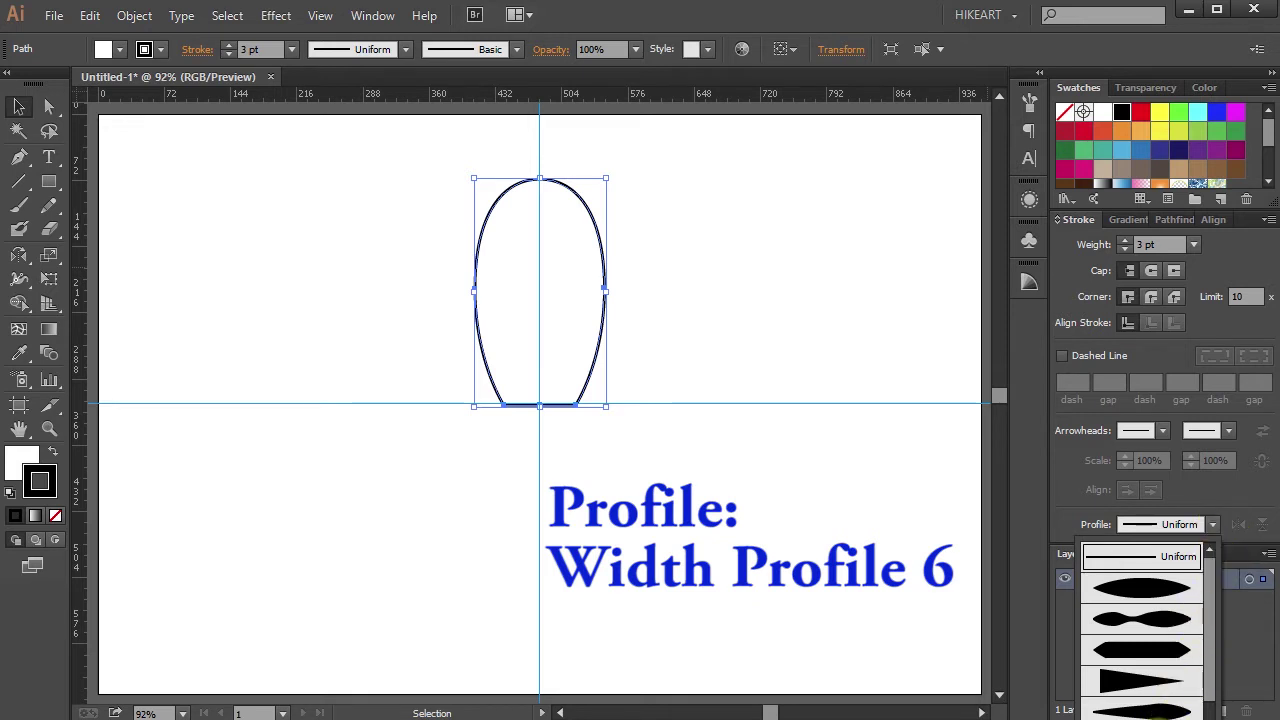
pyautogui.click(1141, 708)
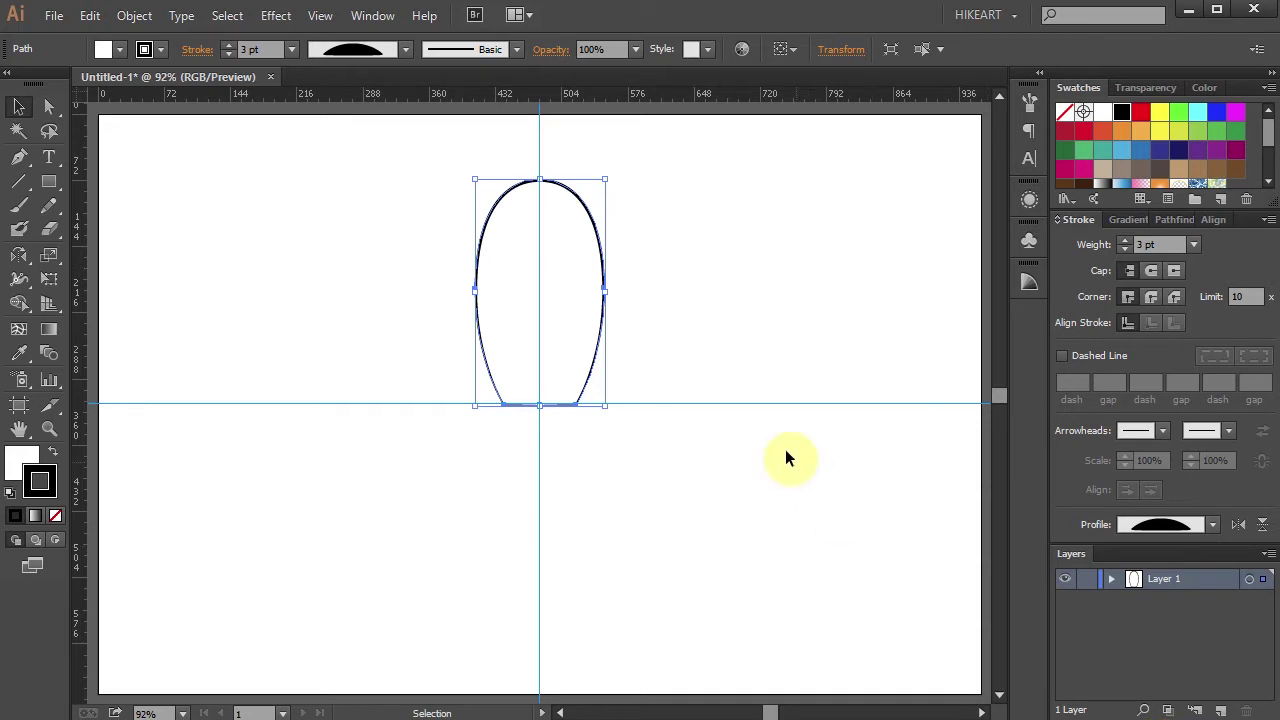
pyautogui.click(737, 390)
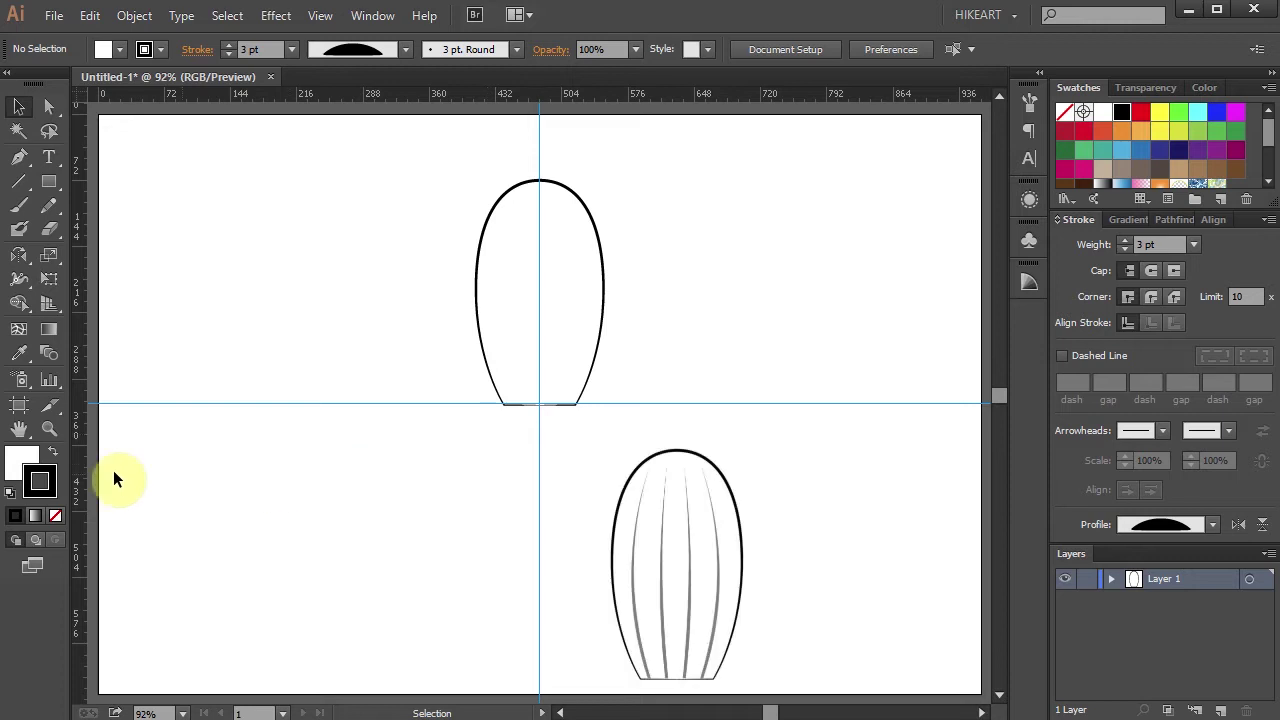
# Set the fill colour to None and make the stroke colour active
pyautogui.click(27, 455)
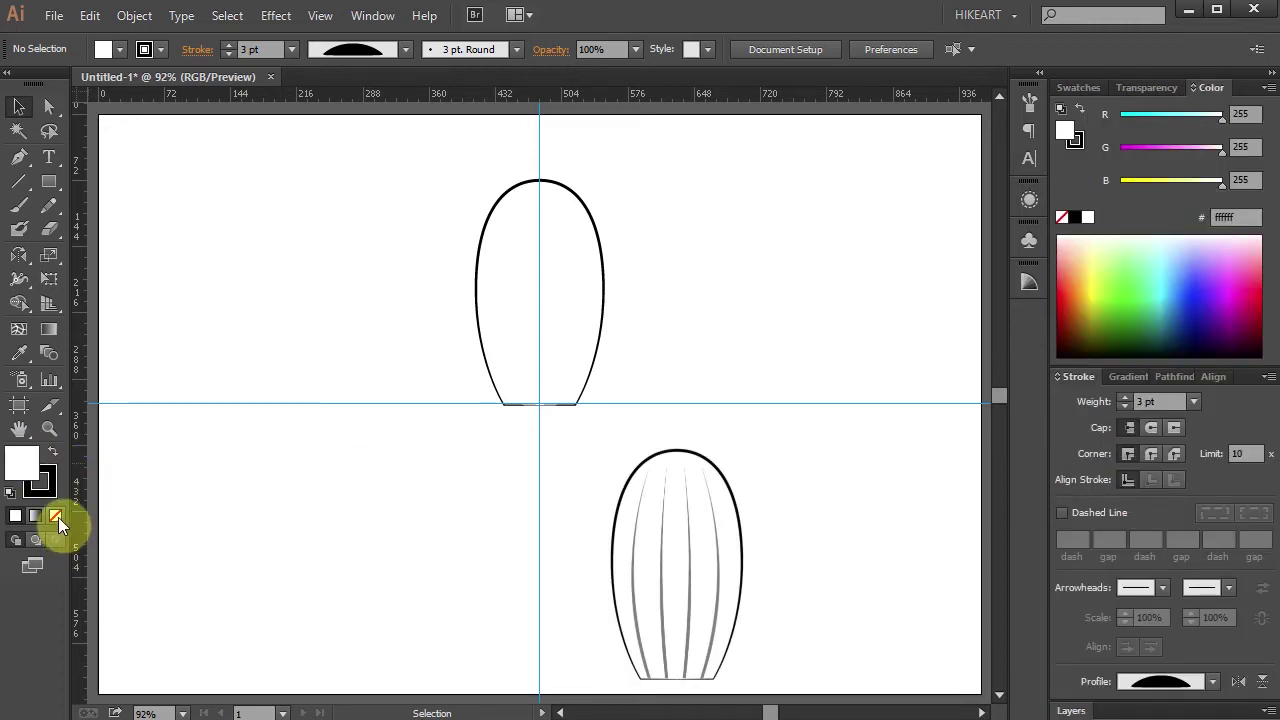
pyautogui.click(58, 517)
pyautogui.click(51, 489)
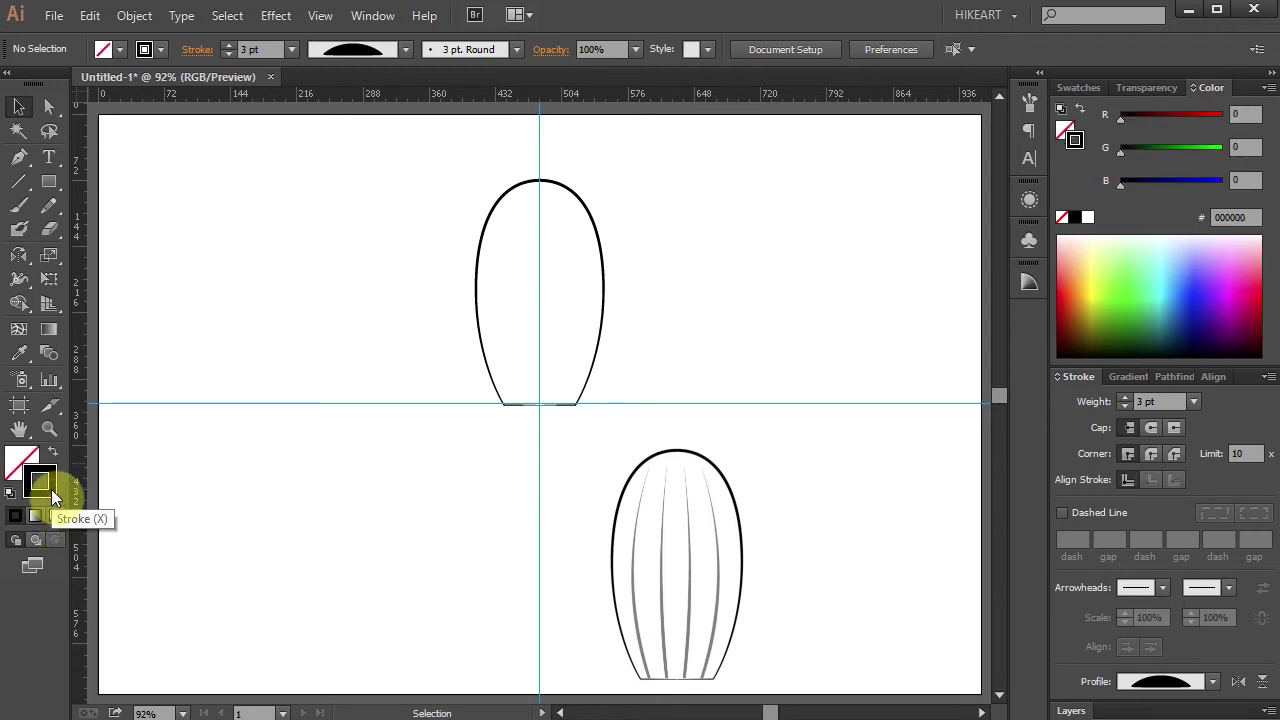
# Draw a straight vertical line from the petal's base up nearly to its top
pyautogui.press('p')
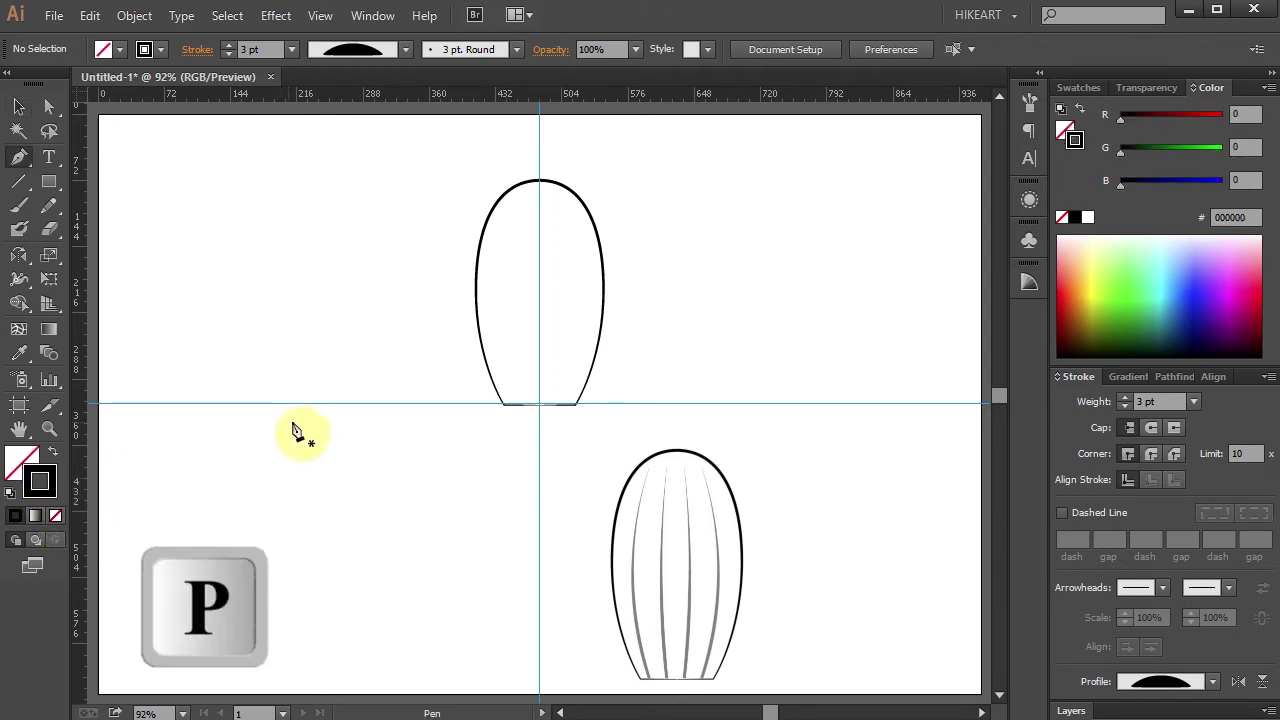
pyautogui.click(514, 410)
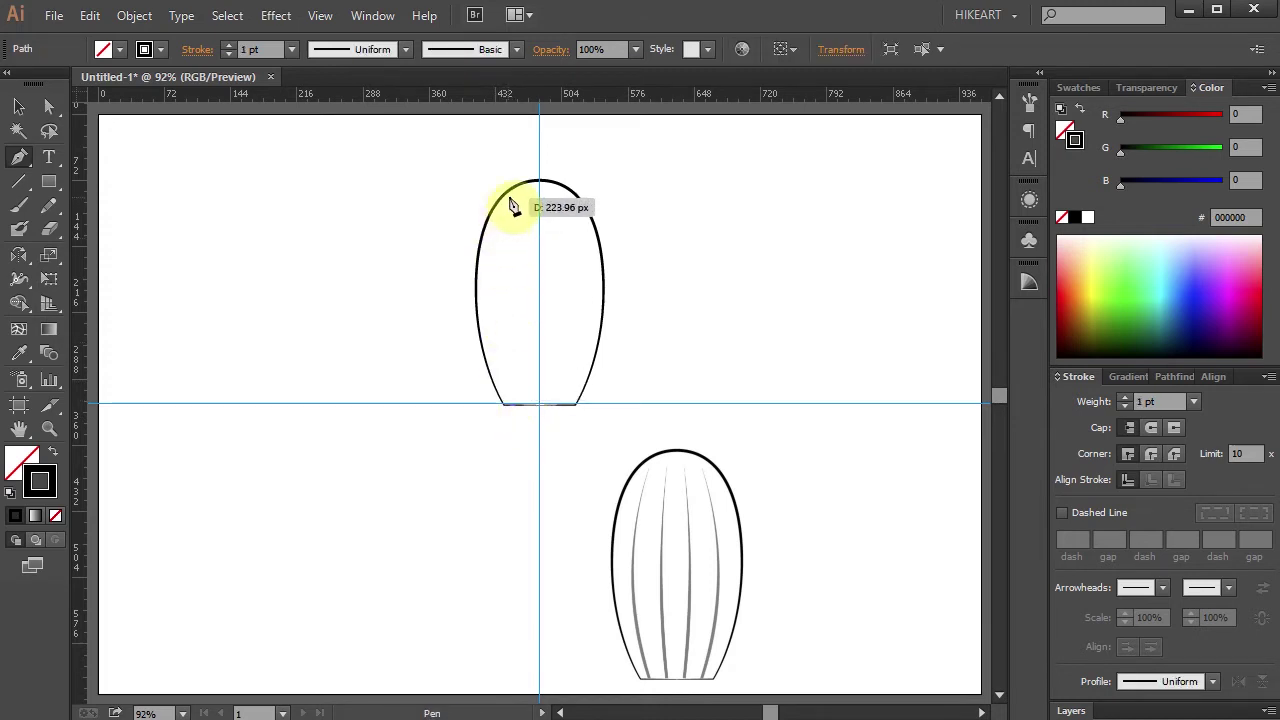
pyautogui.press('shift')
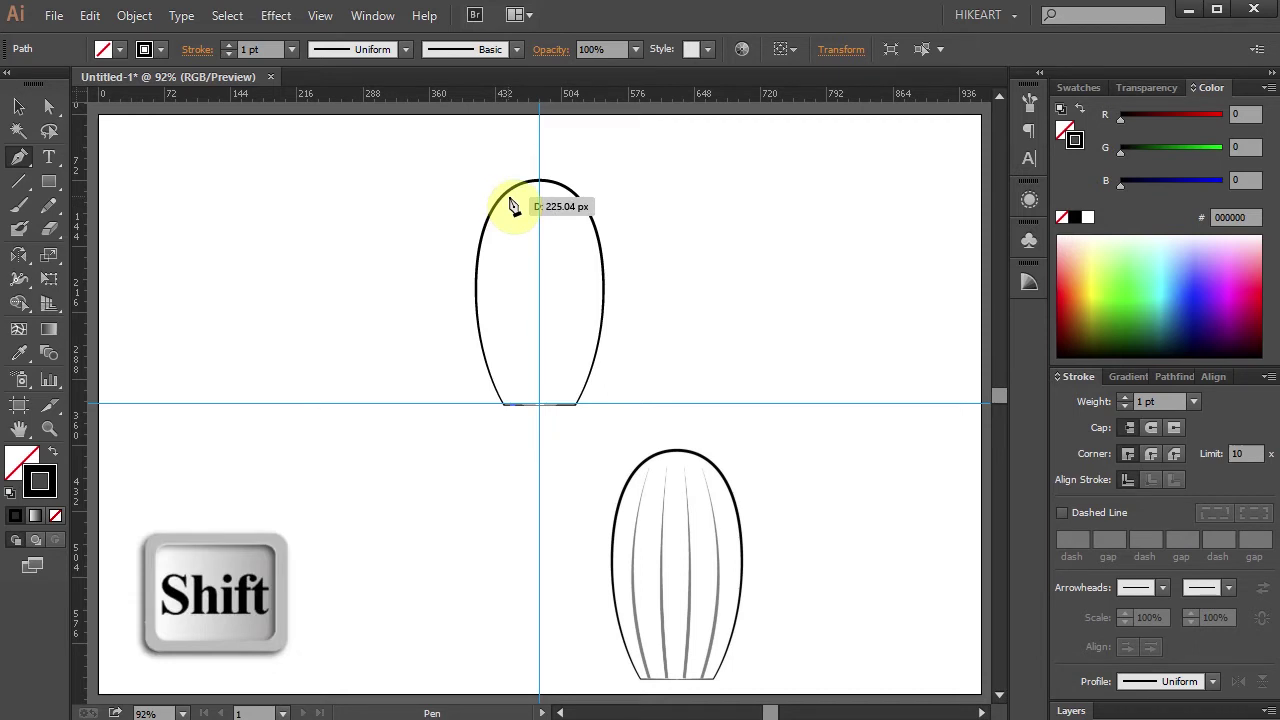
pyautogui.keyDown('shift'); pyautogui.click(512, 197); pyautogui.keyUp('shift')
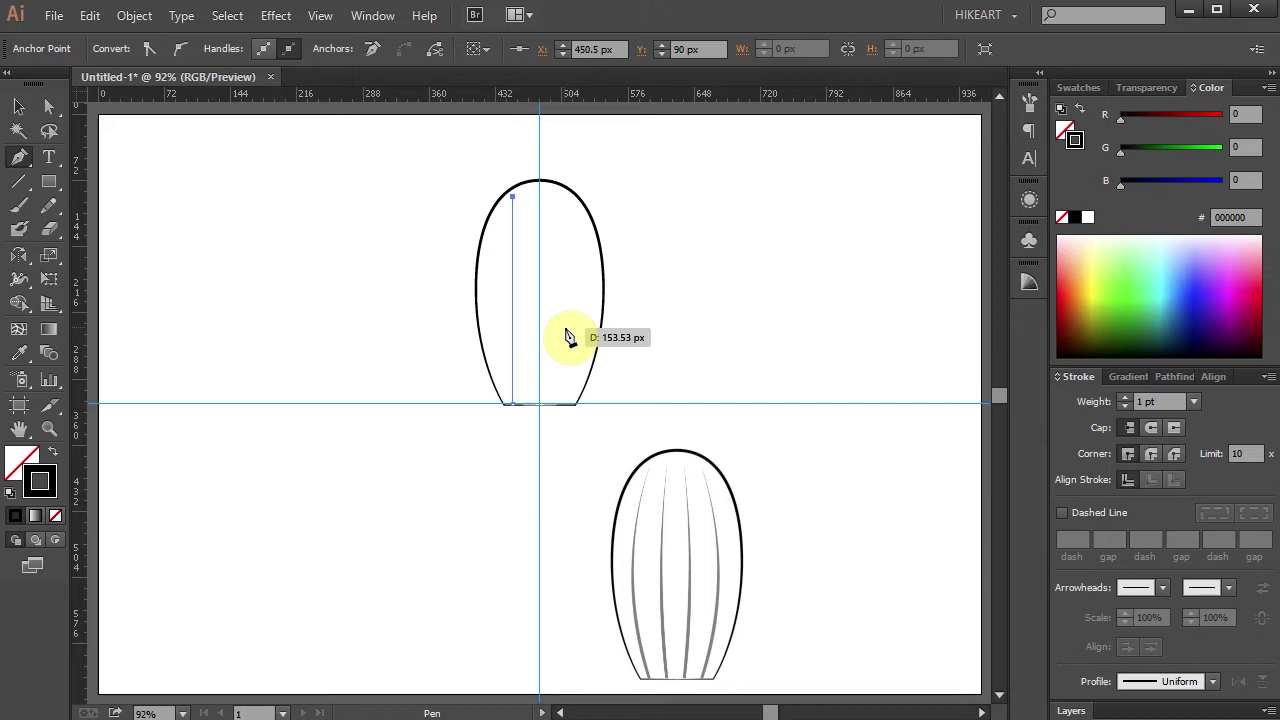
# Copy the vertical line about 50 px to the right and join both lines with Ctrl+J
pyautogui.press('v')
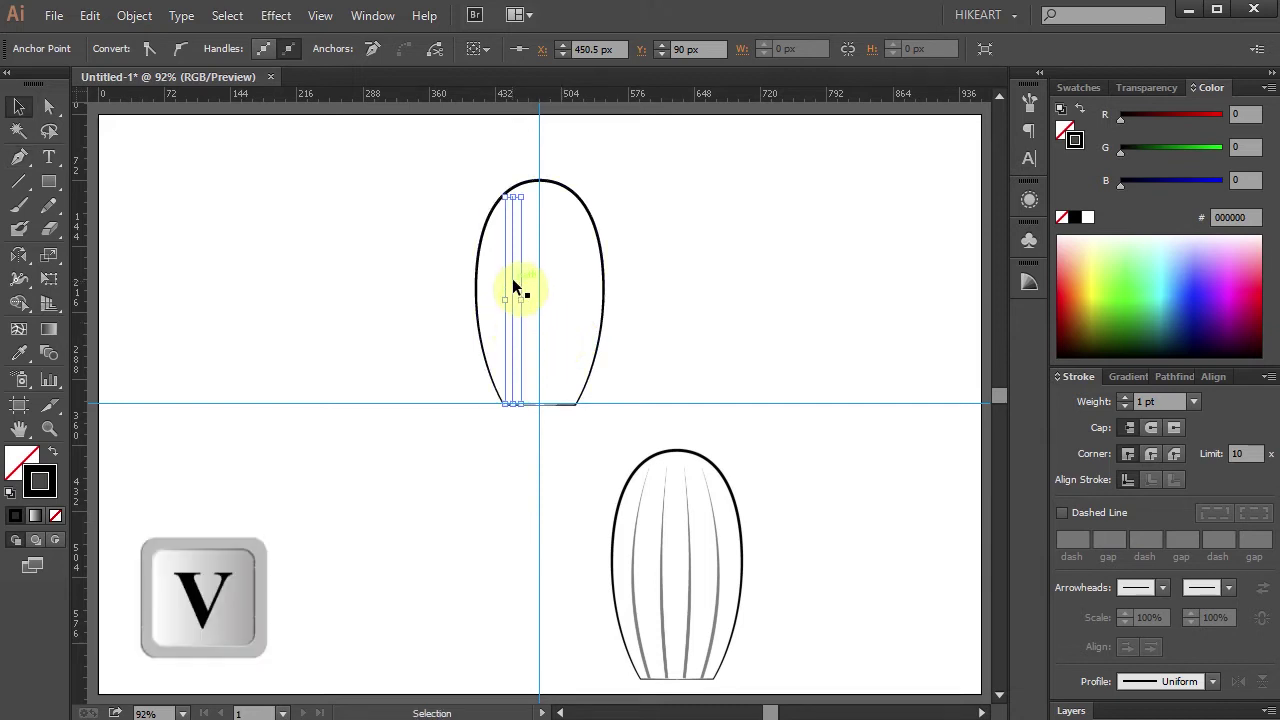
pyautogui.click(513, 284)
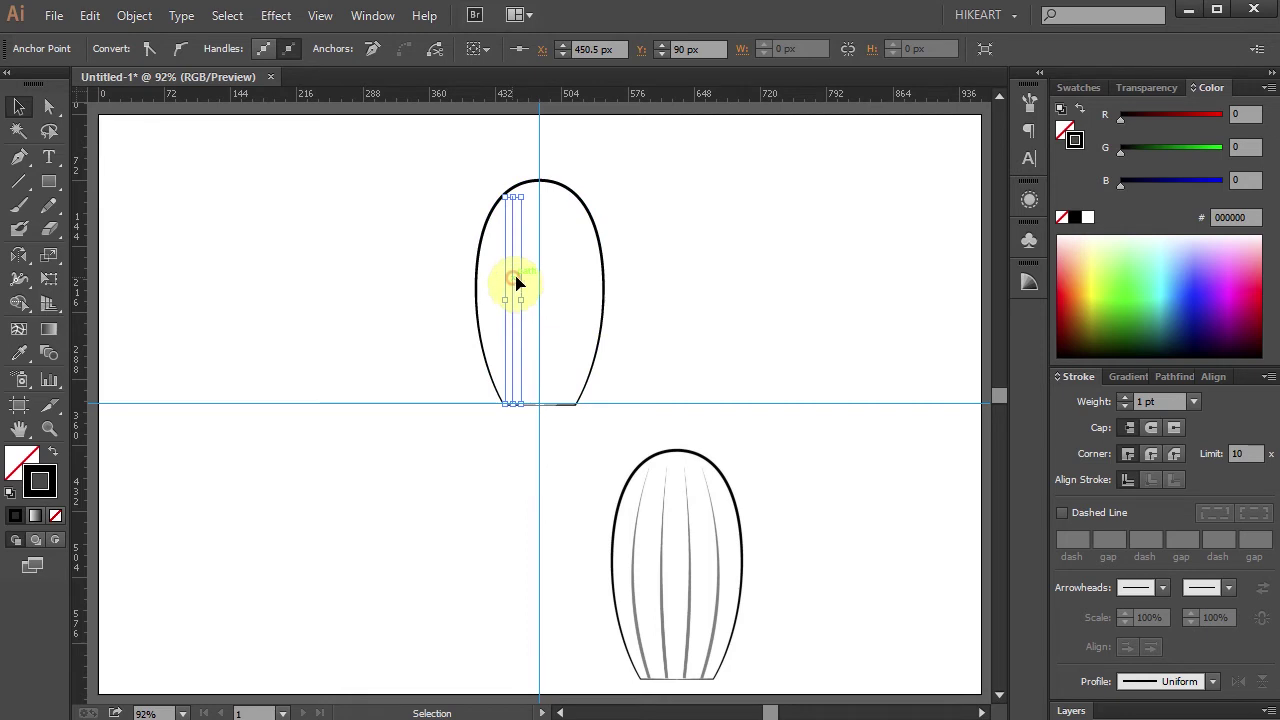
pyautogui.moveTo(517, 284); pyautogui.dragTo(569, 286)
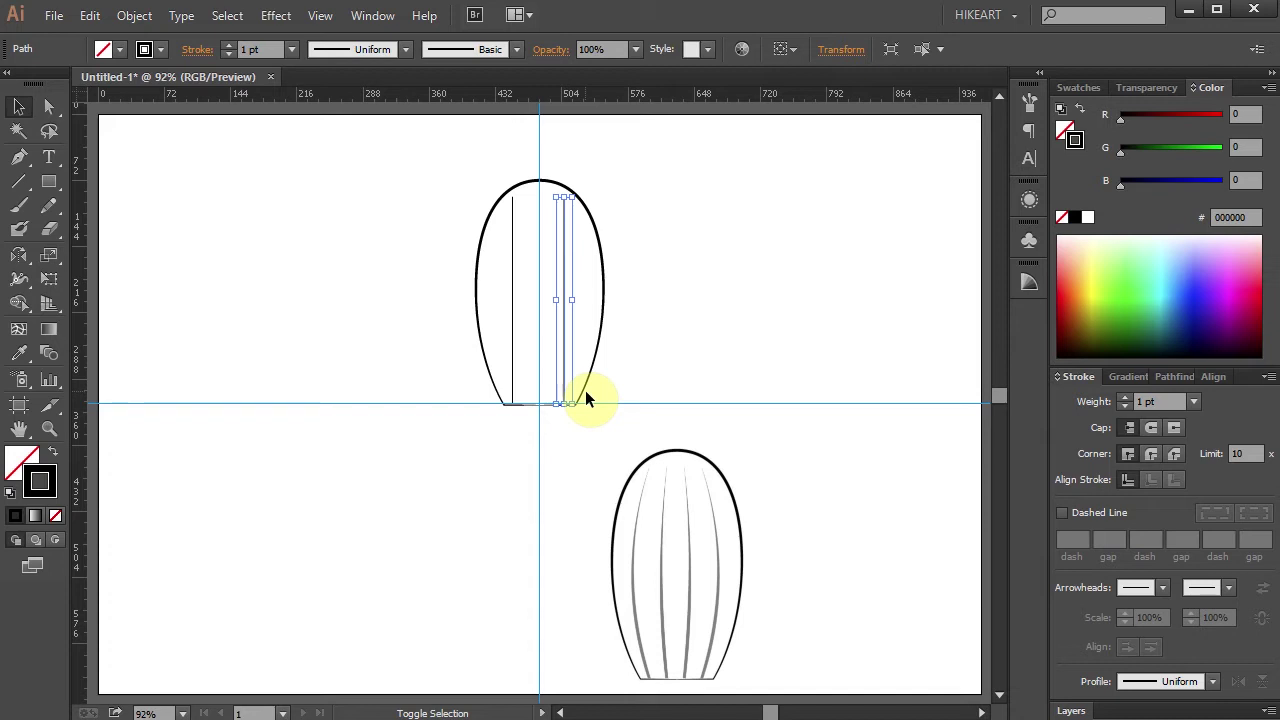
pyautogui.keyDown('shift'); pyautogui.click(513, 268); pyautogui.keyUp('shift')
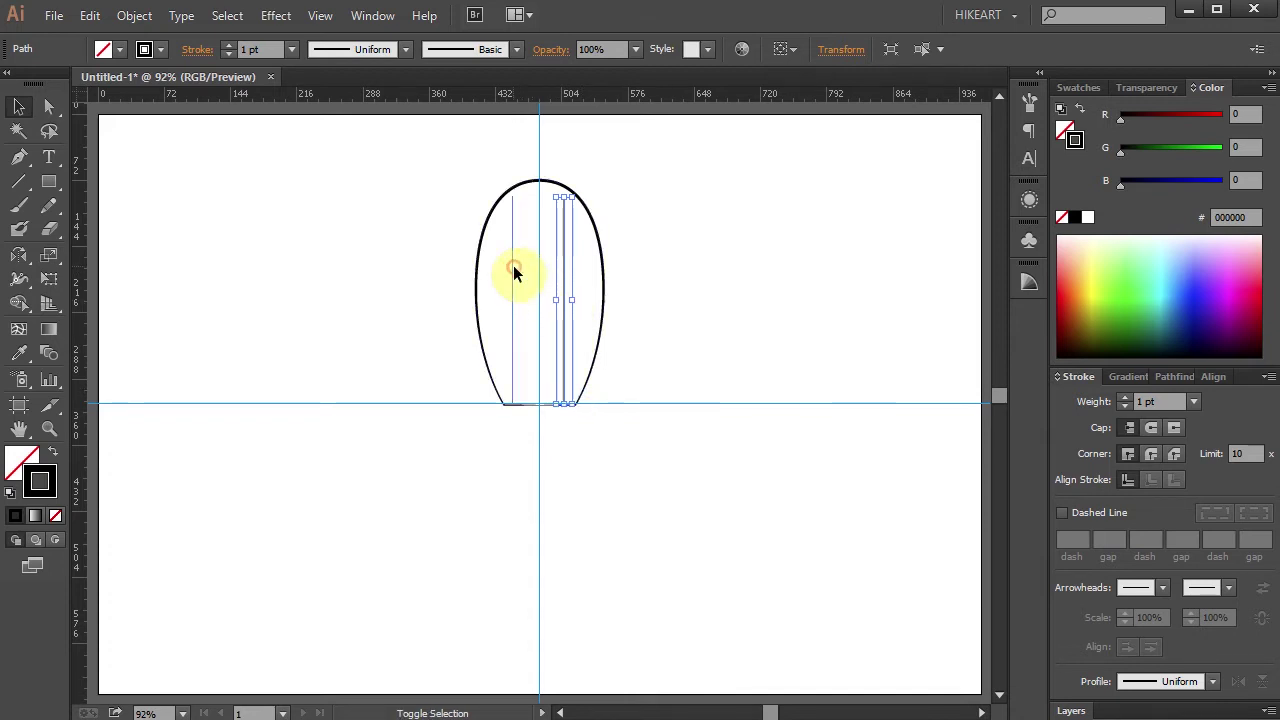
pyautogui.hotkey('ctrl', 'j')
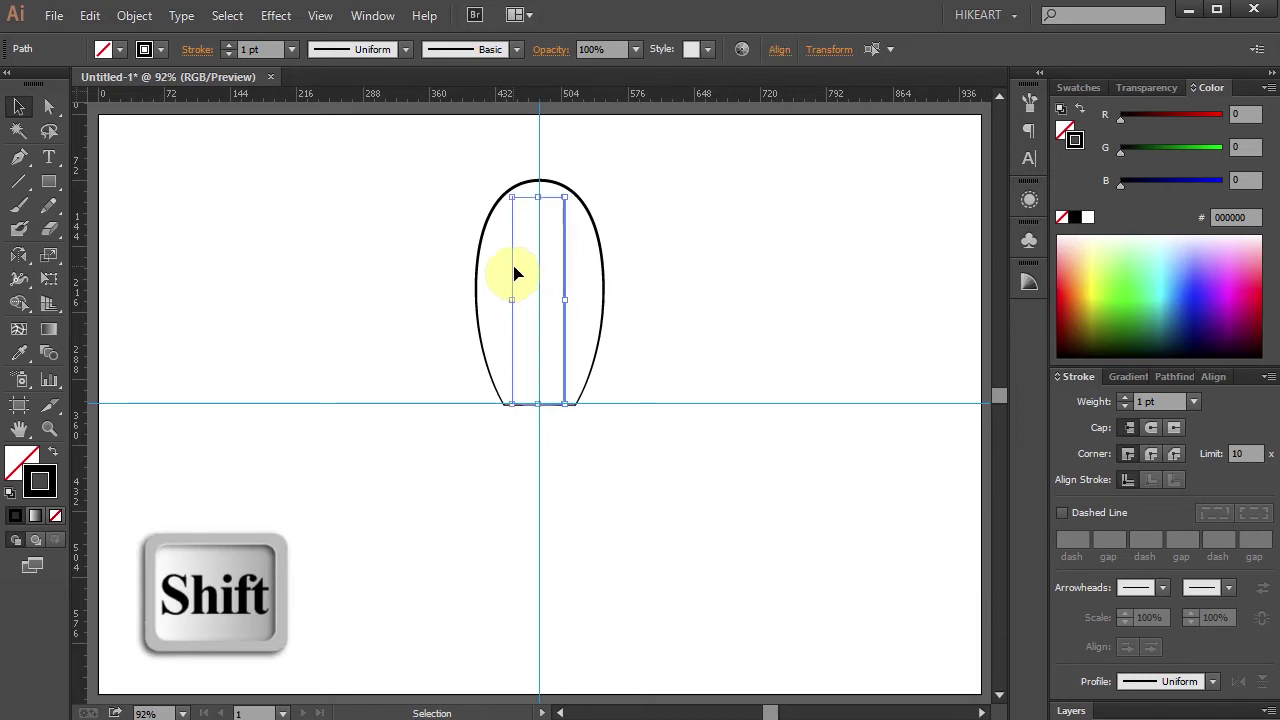
pyautogui.click(136, 17)
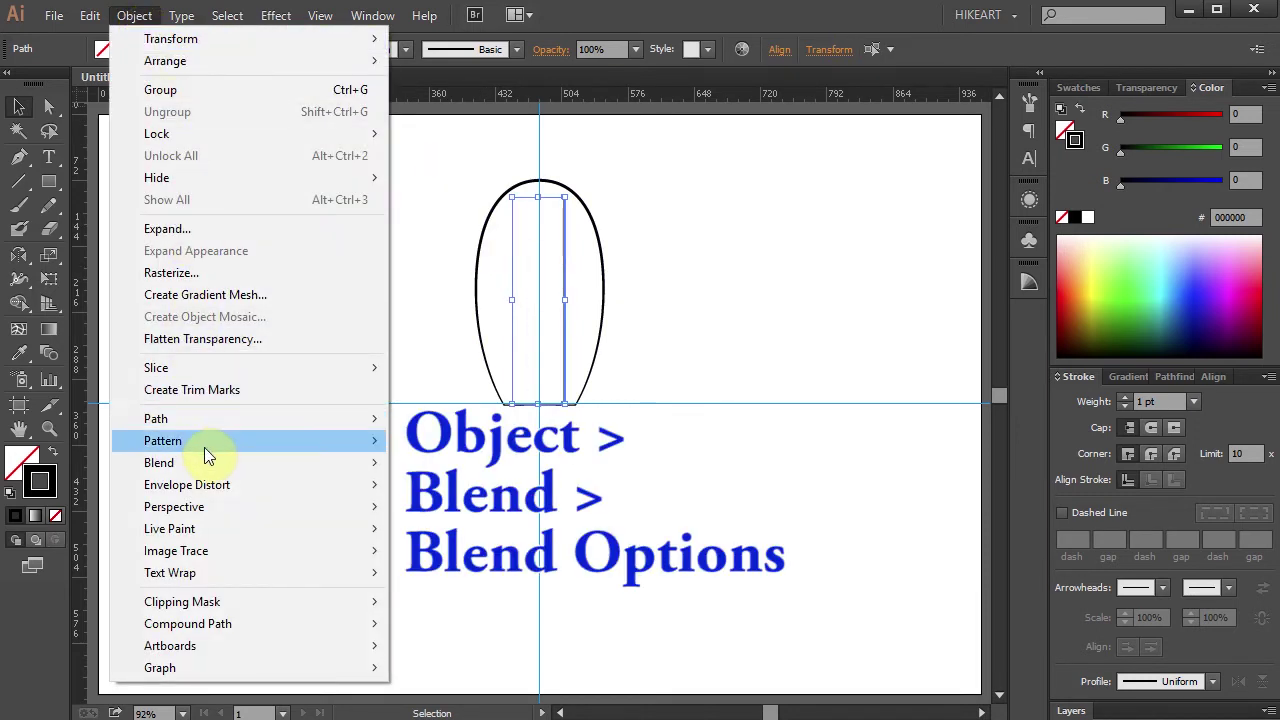
# Set the Blend Options spacing to Specified Steps with 2 steps
pyautogui.moveTo(208, 460)
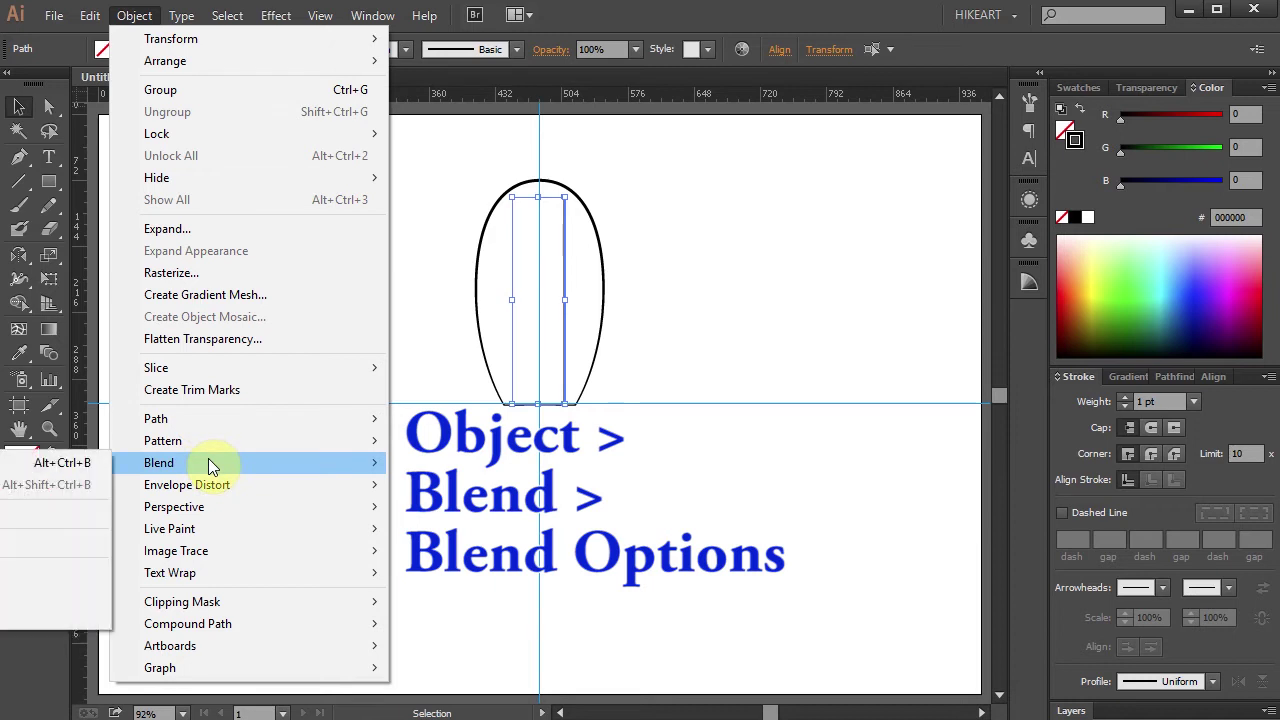
pyautogui.click(48, 510)
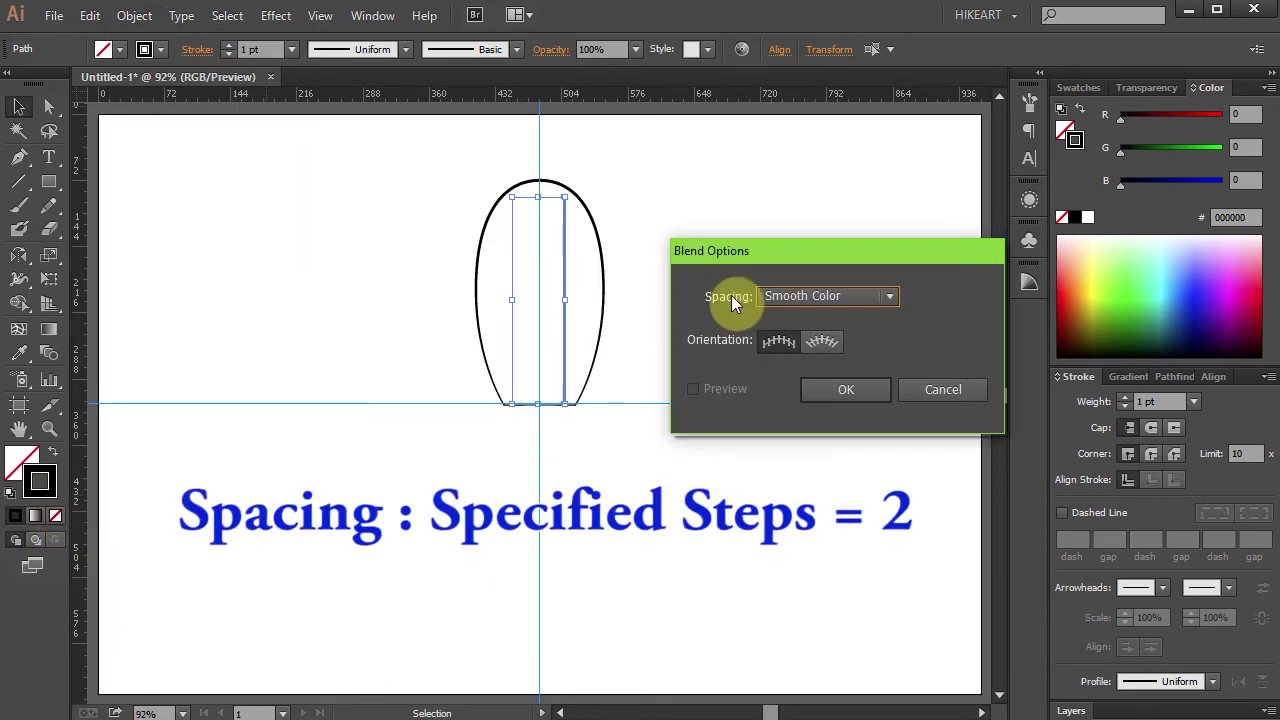
pyautogui.click(891, 296)
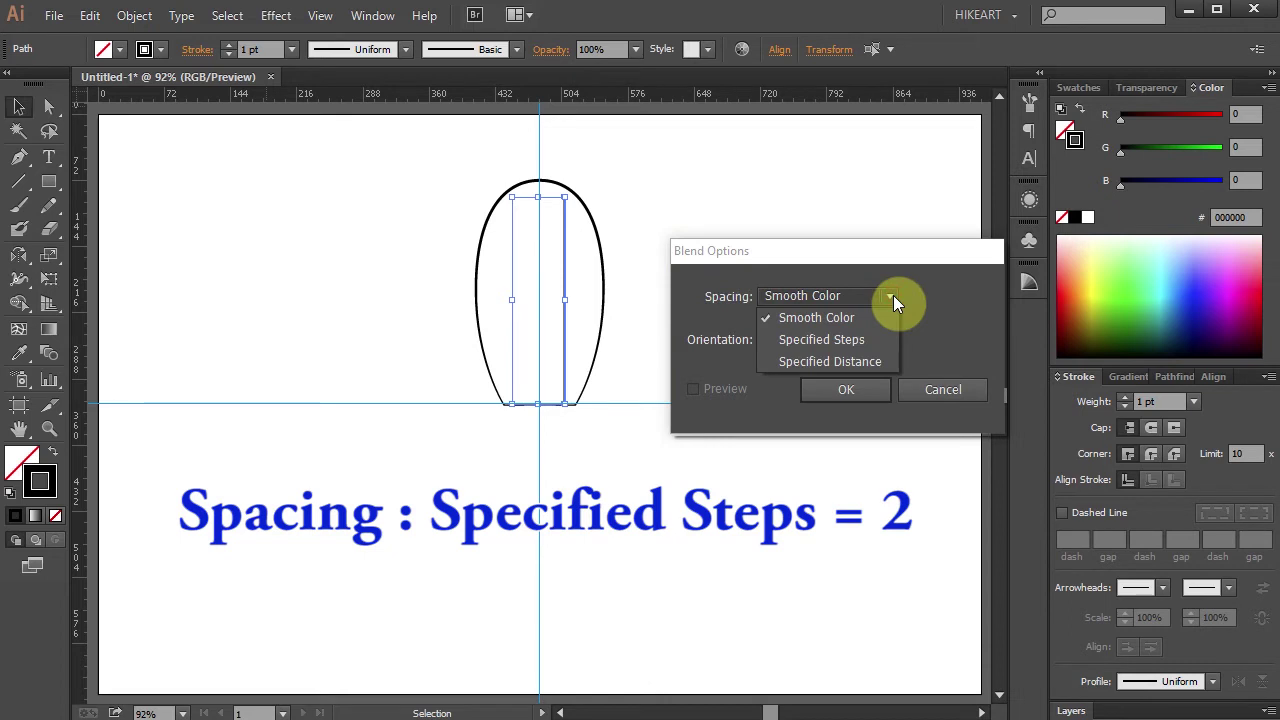
pyautogui.click(846, 339)
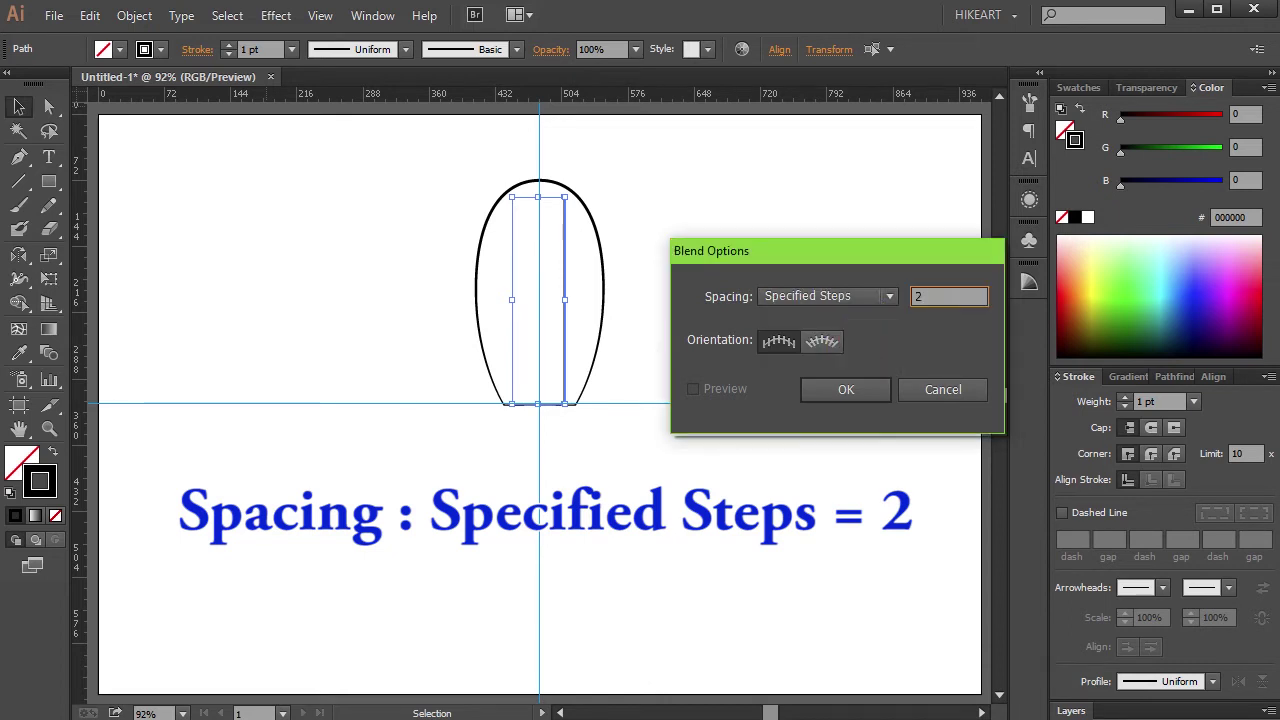
pyautogui.click(873, 393)
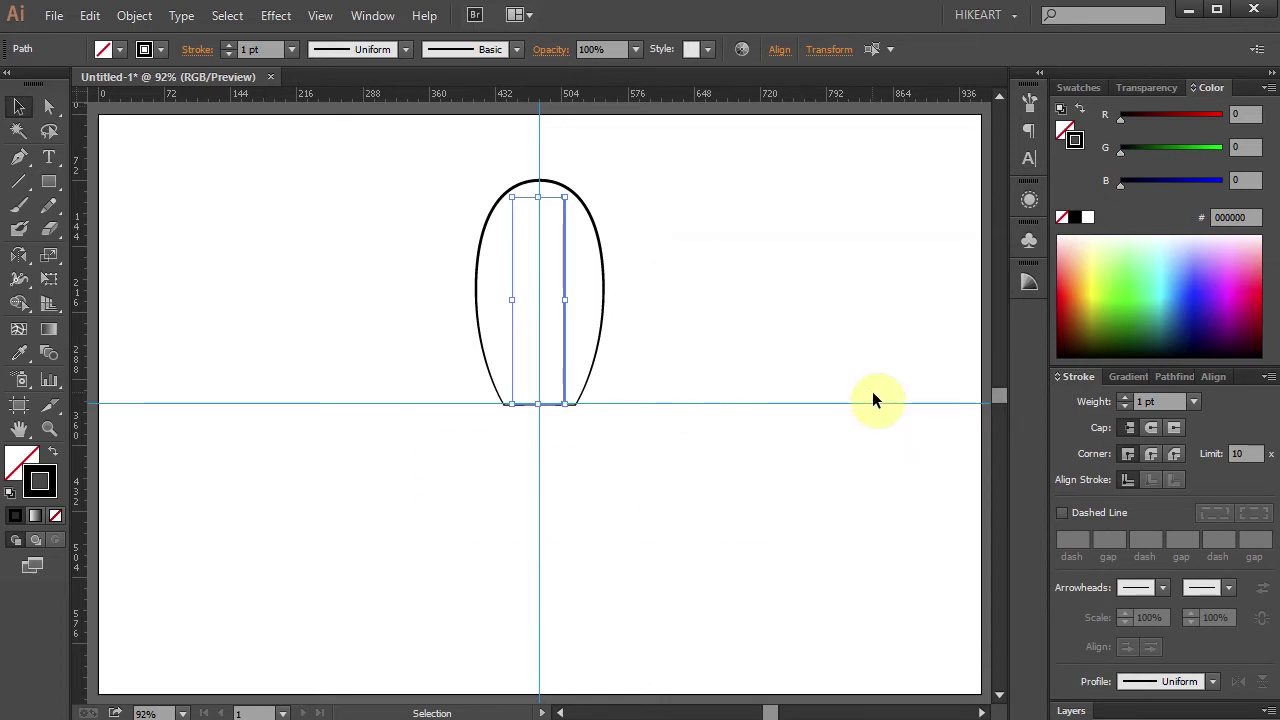
# Make the blend between the two lines and set its stroke weight to 3 pt
pyautogui.click(138, 16)
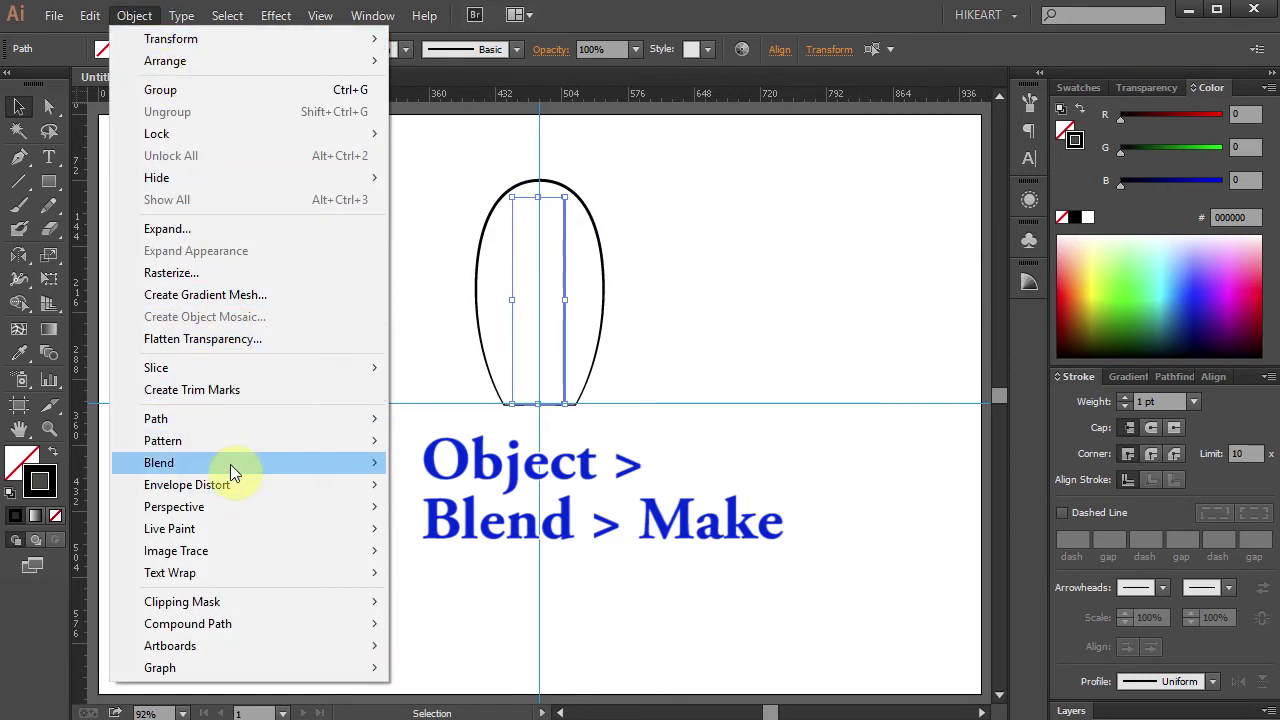
pyautogui.moveTo(230, 464)
pyautogui.click(30, 462)
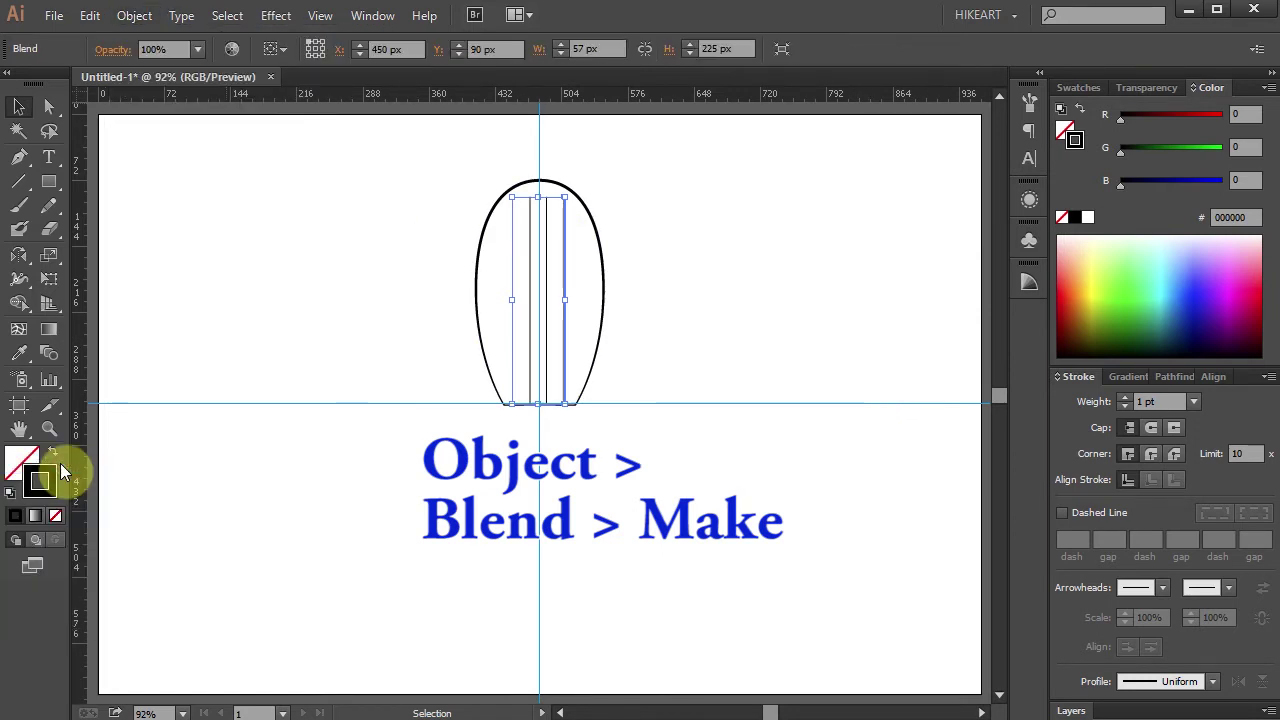
pyautogui.click(1125, 401)
pyautogui.click(1125, 398)
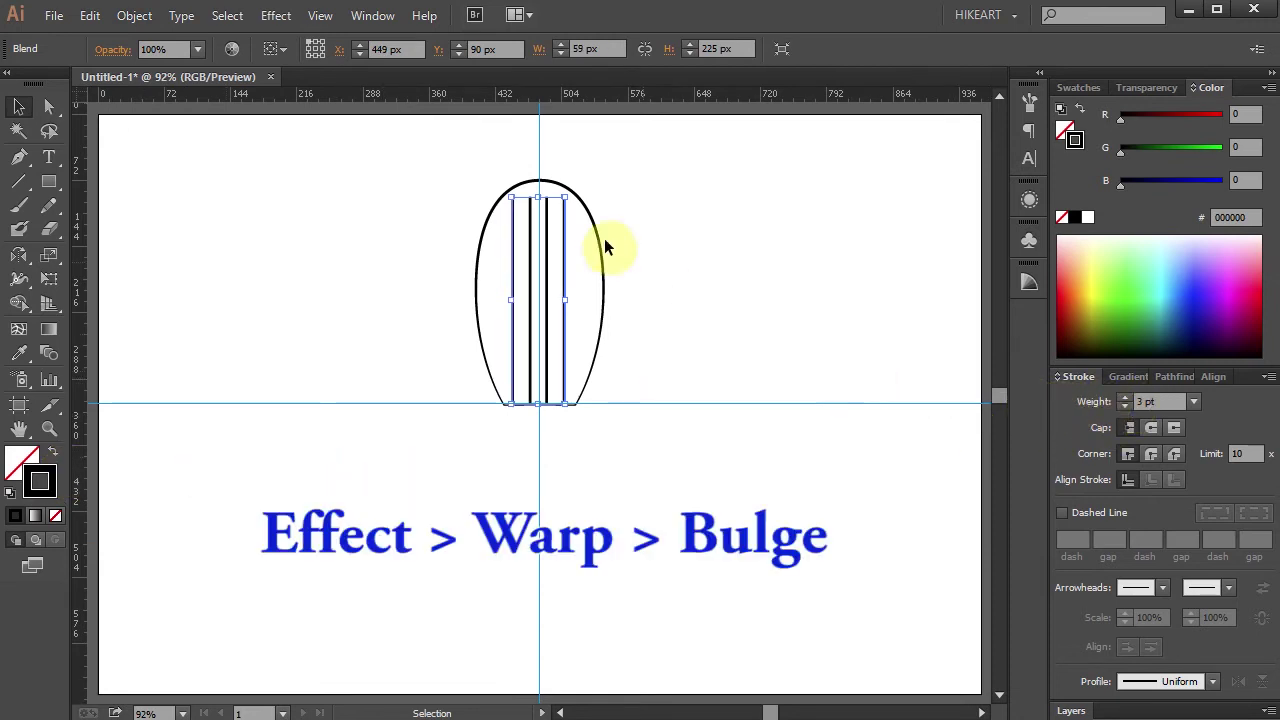
# Apply a vertical Bulge warp with 21% bend to the four inner lines
pyautogui.click(276, 15)
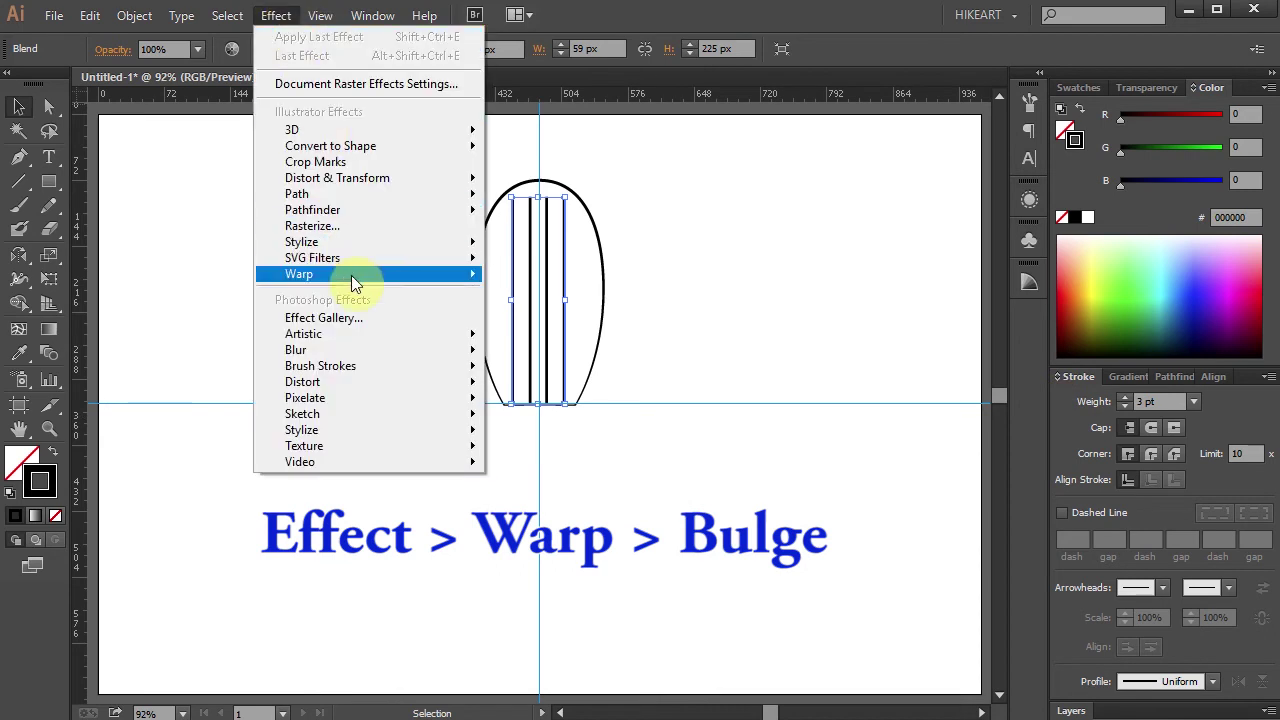
pyautogui.moveTo(355, 284)
pyautogui.click(172, 366)
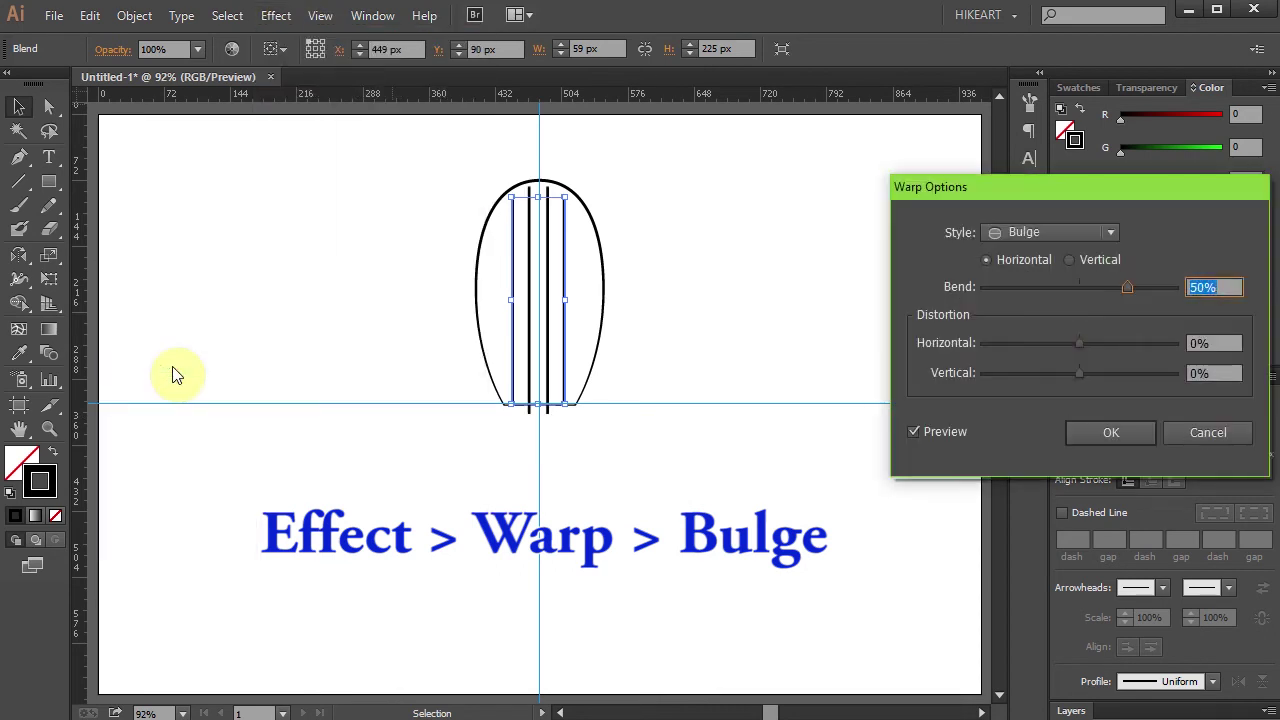
pyautogui.click(1065, 259)
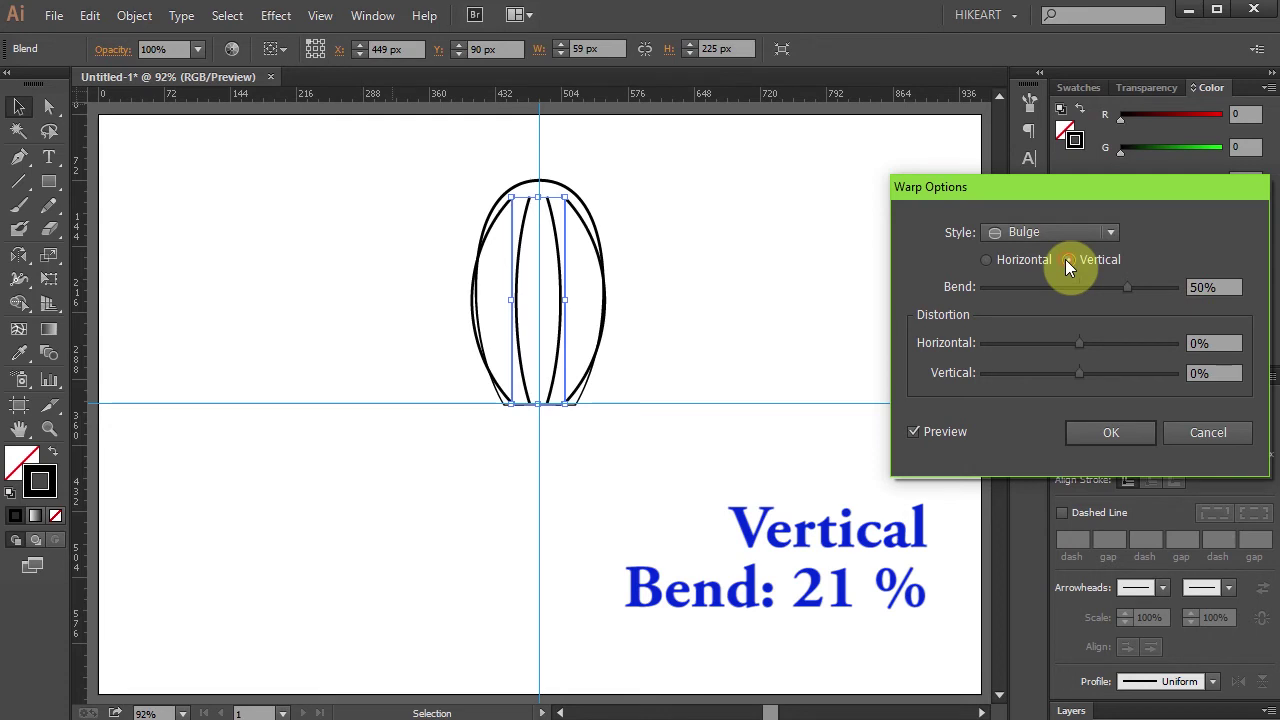
pyautogui.moveTo(1127, 288); pyautogui.dragTo(1098, 289)
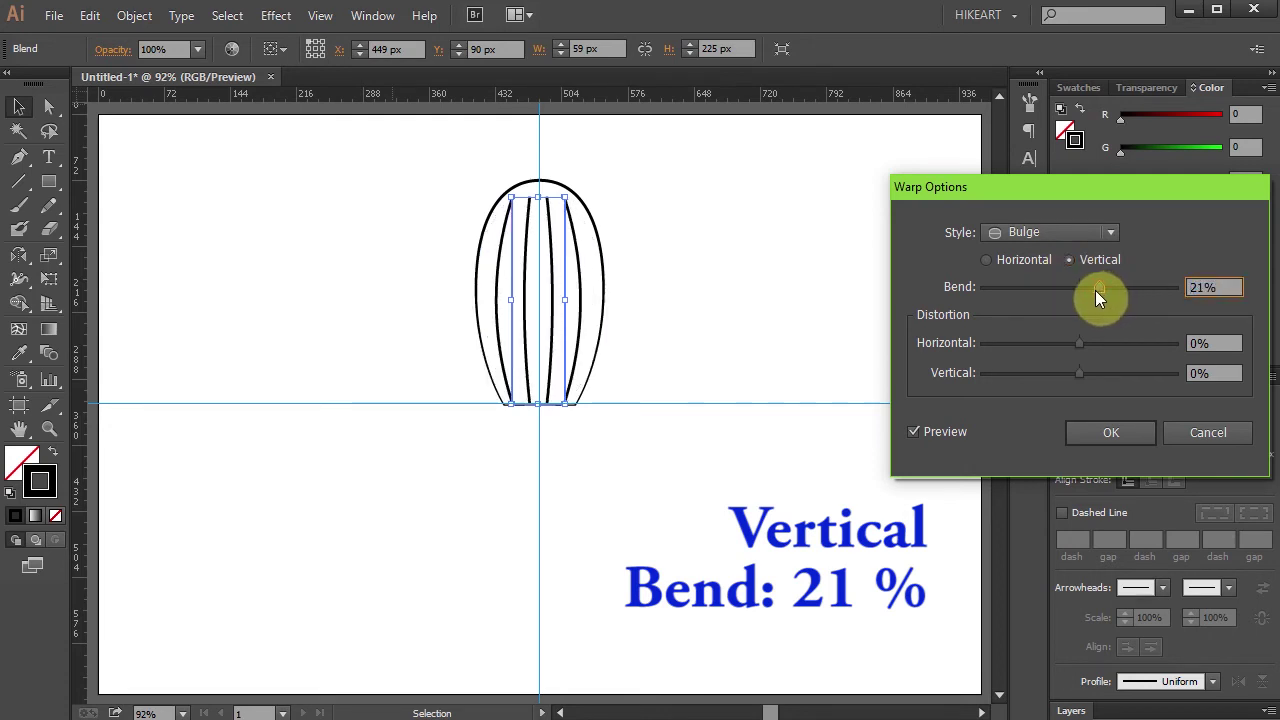
pyautogui.click(1104, 430)
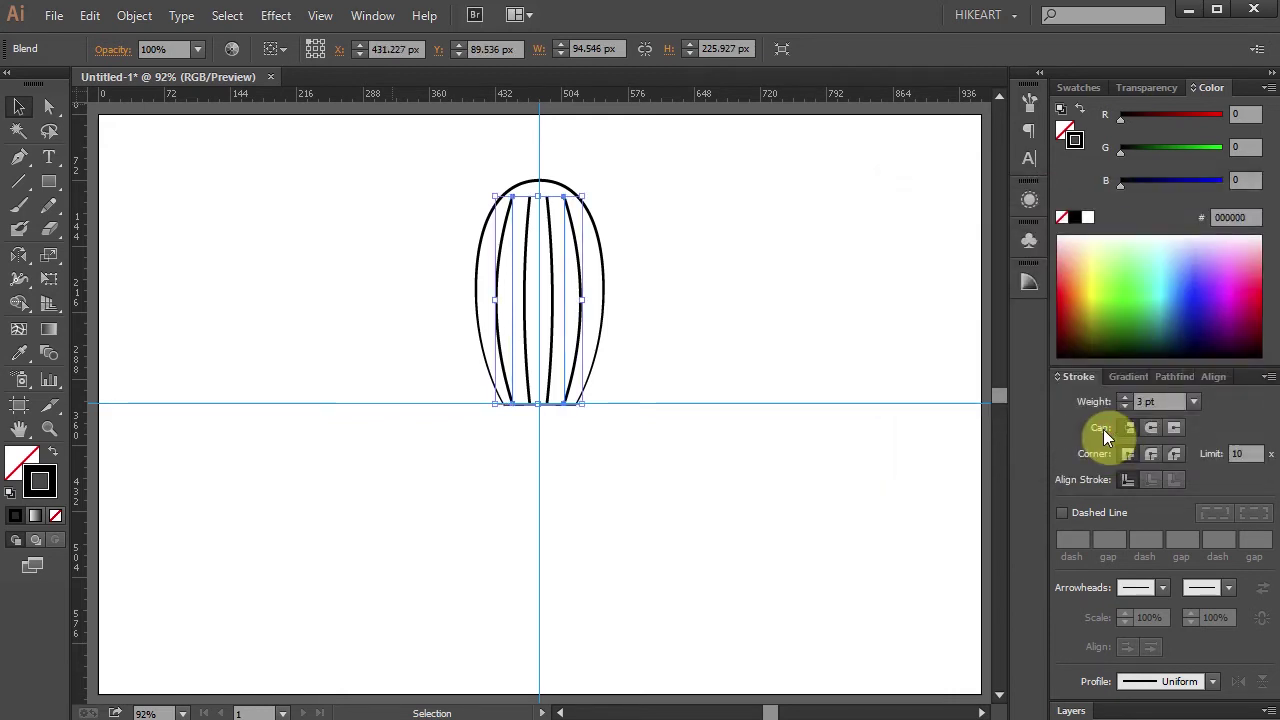
# Taper the inner lines with Width Profile 4 and give them a mid-grey stroke
pyautogui.click(1211, 683)
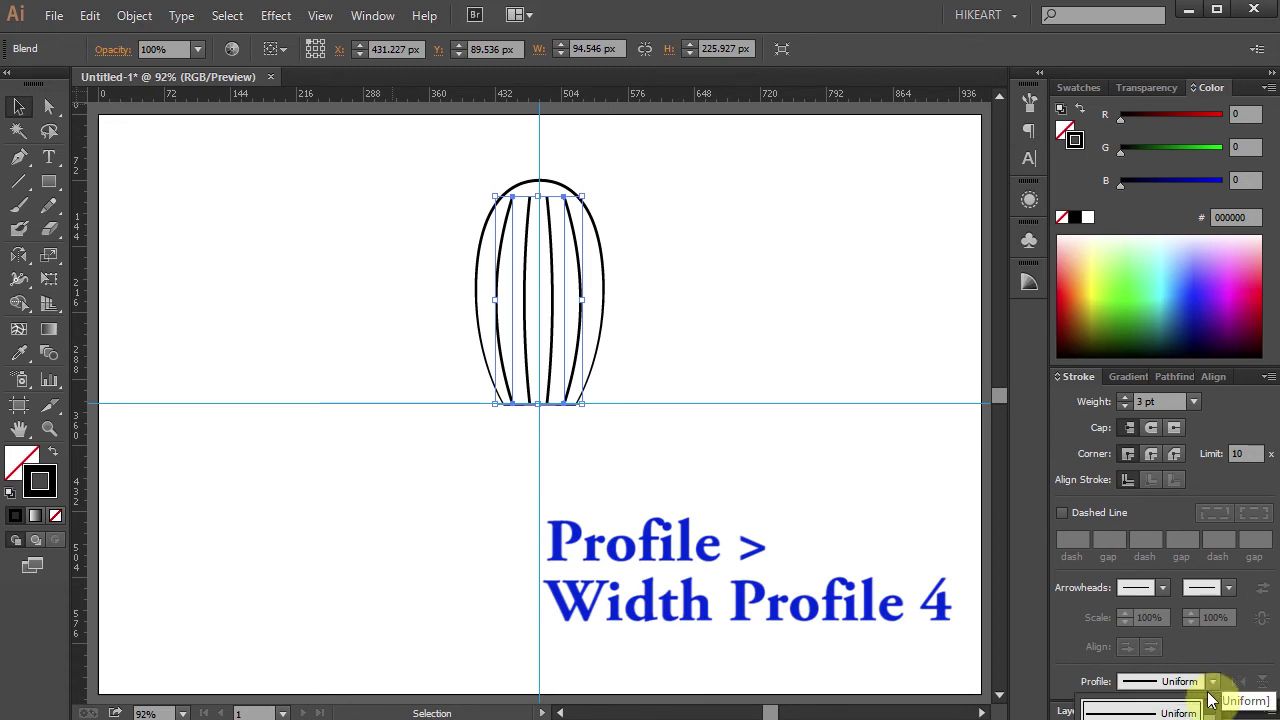
pyautogui.click(1150, 715)
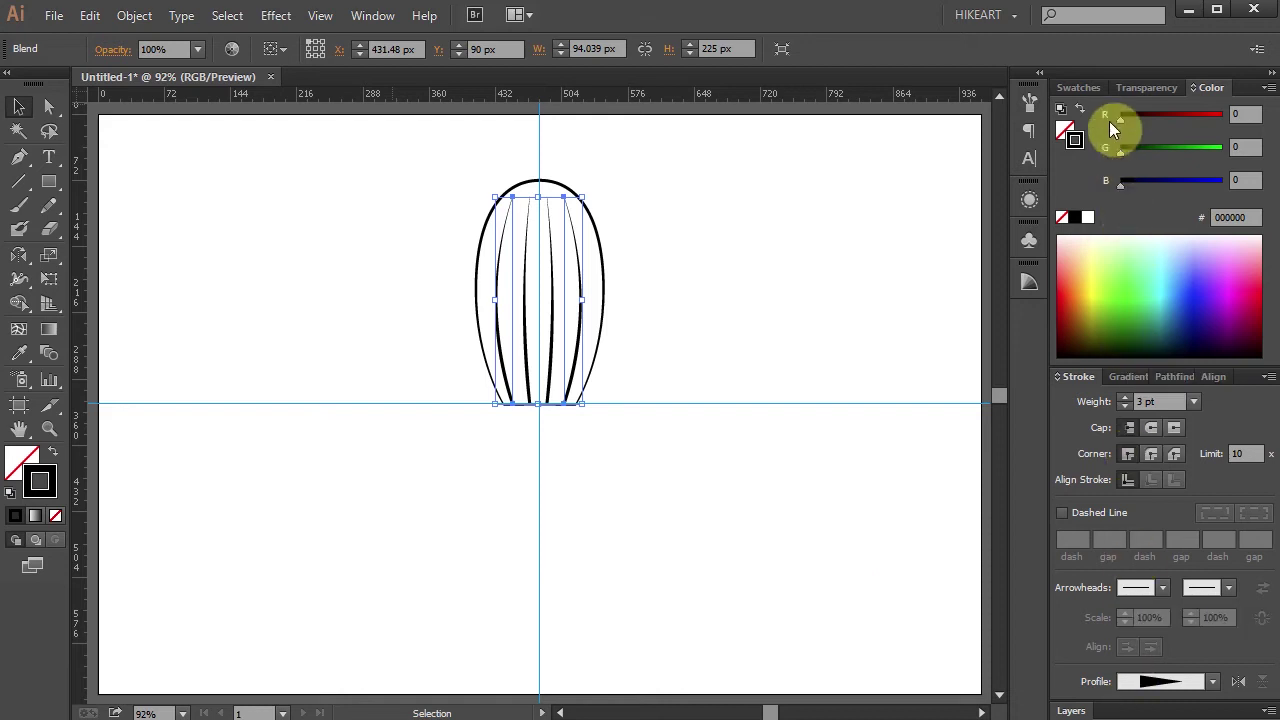
pyautogui.click(1080, 88)
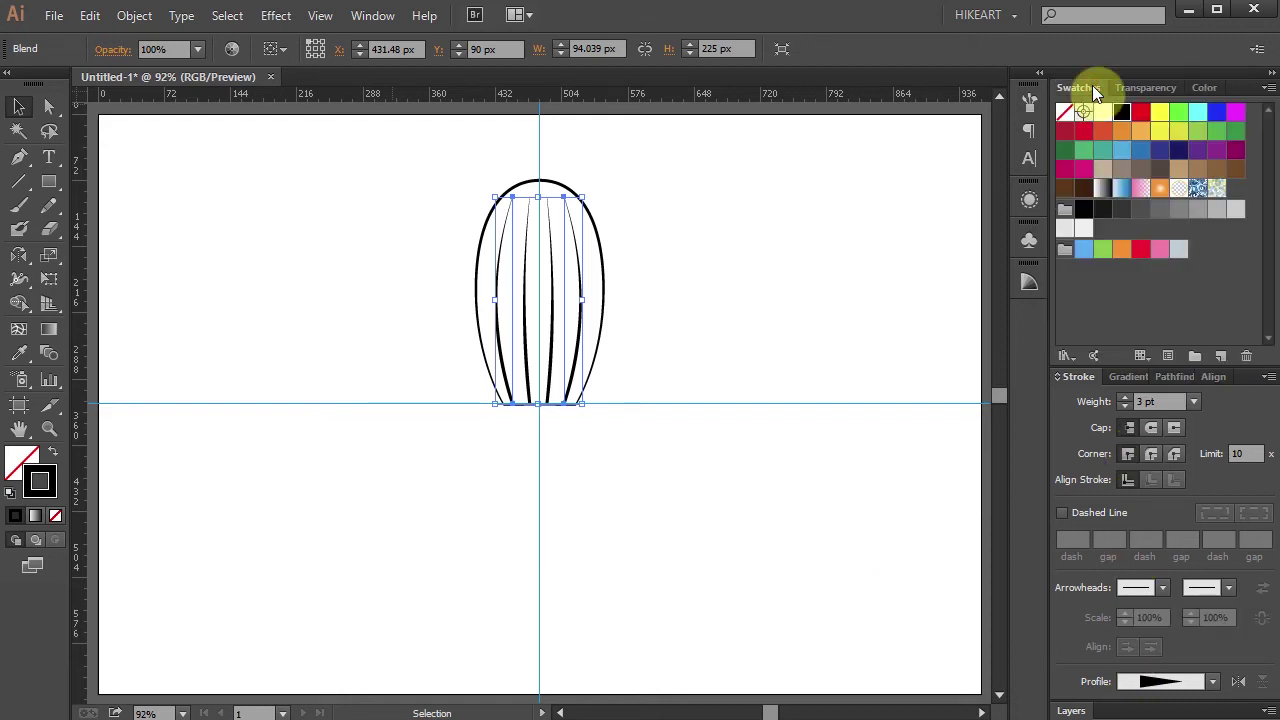
pyautogui.click(1178, 208)
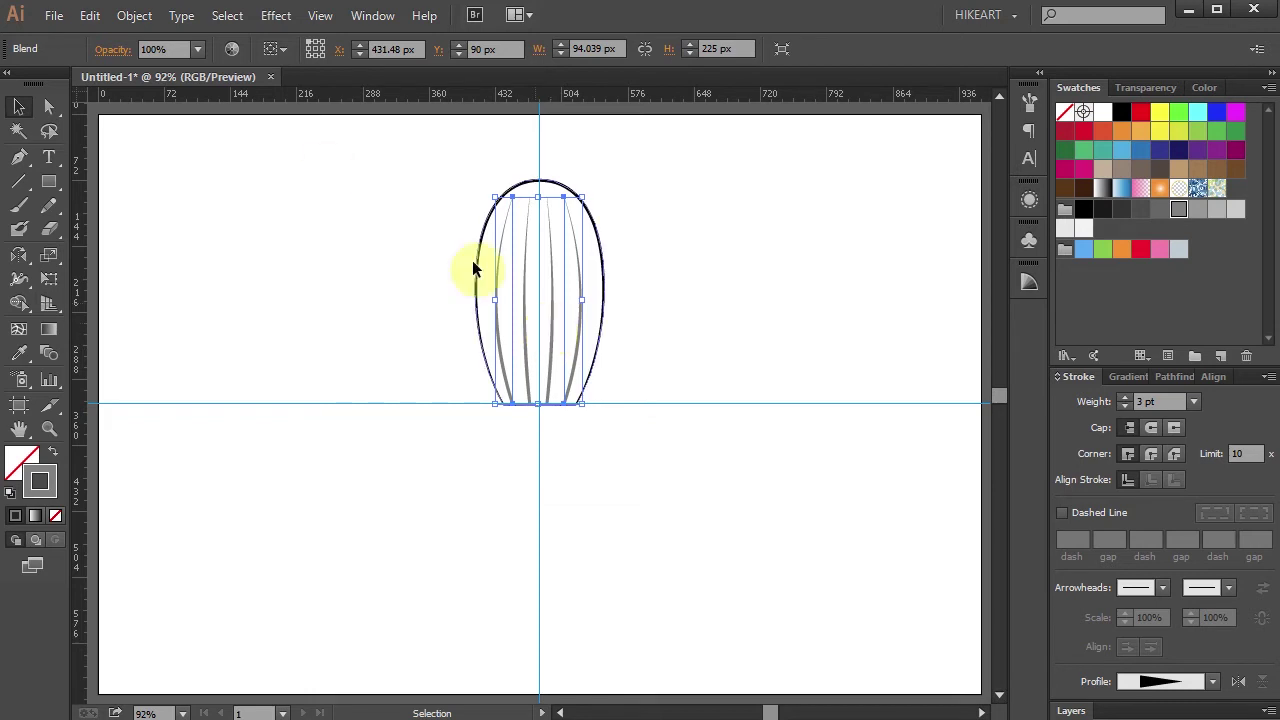
# Expand the grey lines' appearance, then select the petal with its lines and nudge it up about 48 px
pyautogui.click(134, 15)
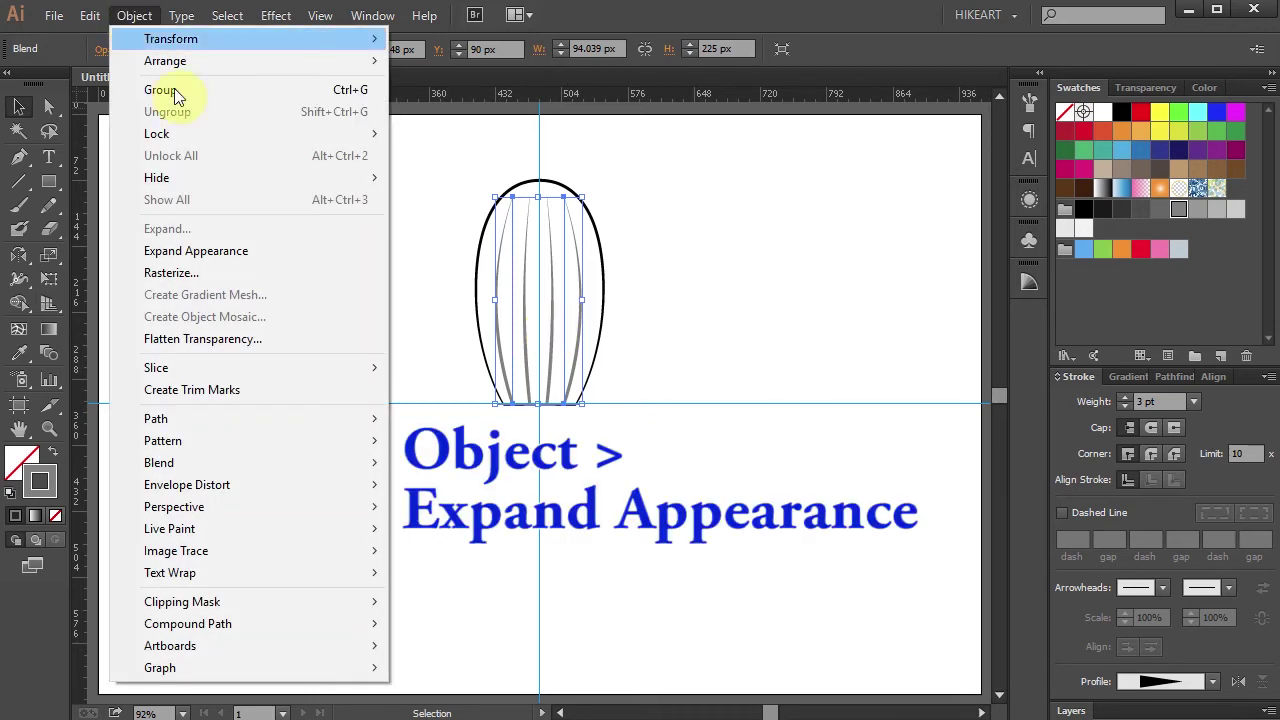
pyautogui.click(254, 255)
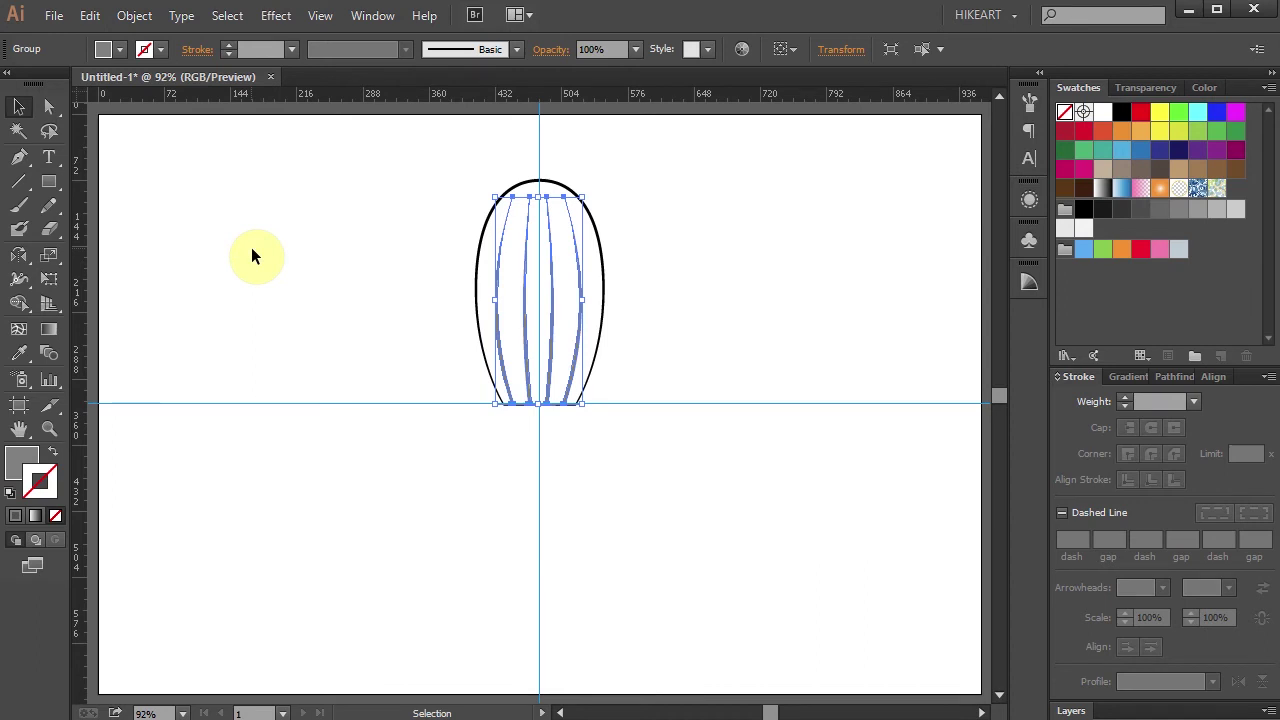
pyautogui.click(251, 256)
pyautogui.moveTo(423, 154); pyautogui.dragTo(689, 474)
pyautogui.hotkey('shift', 'Up')
pyautogui.hotkey('shift', 'Up')
pyautogui.hotkey('shift', 'Up')
pyautogui.hotkey('shift', 'Up')
pyautogui.hotkey('shift', 'Up')
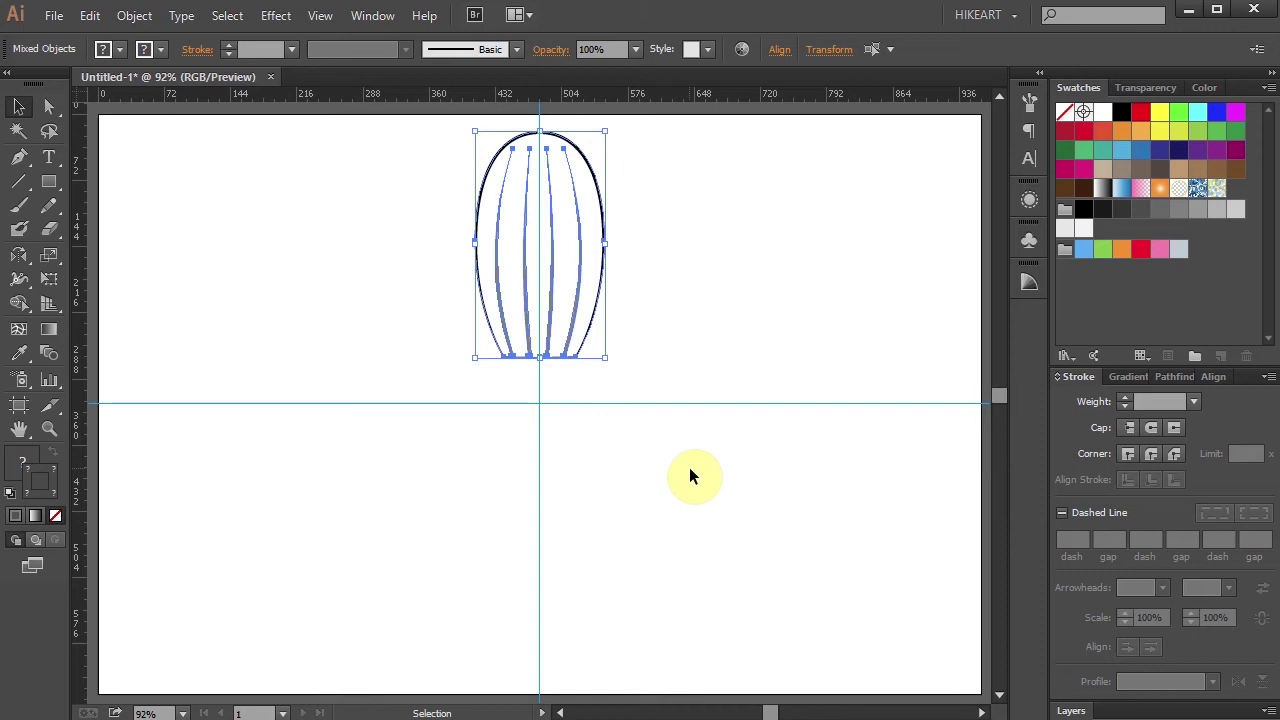
pyautogui.press('r')
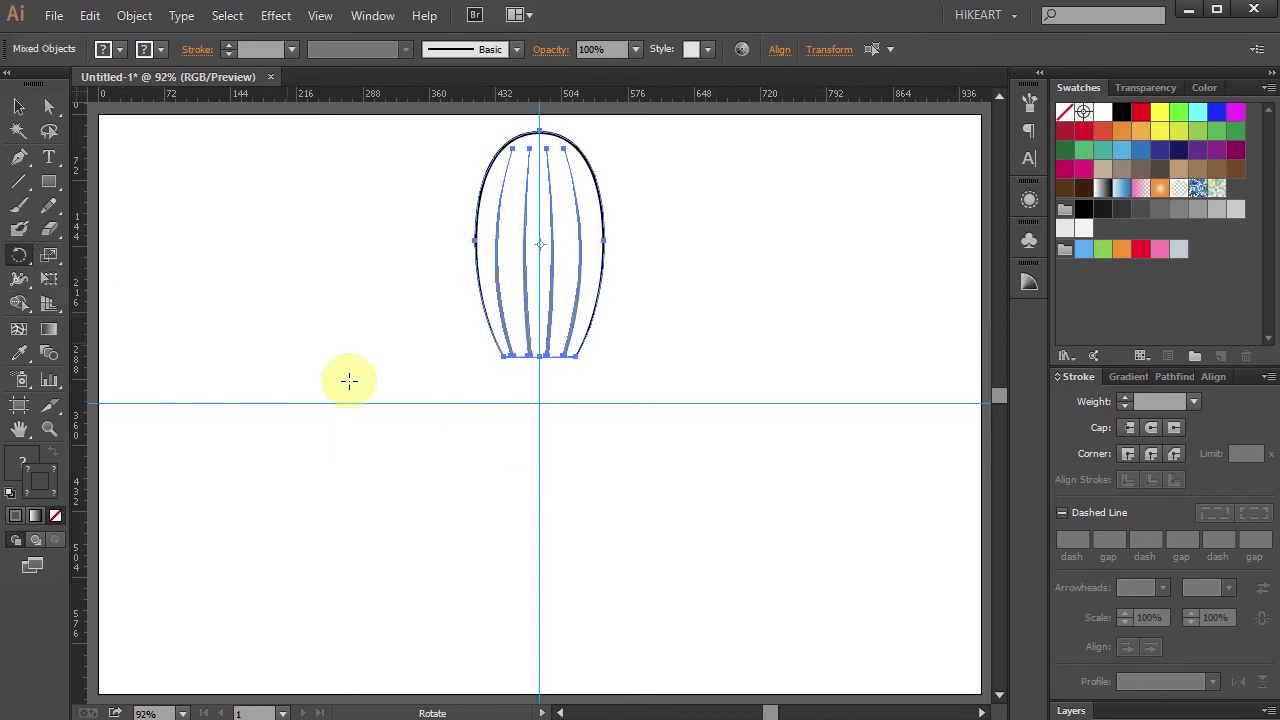
# Rotate-copy the petal 45° around the guide crossing, repeating until eight petals surround the centre
pyautogui.press('alt')
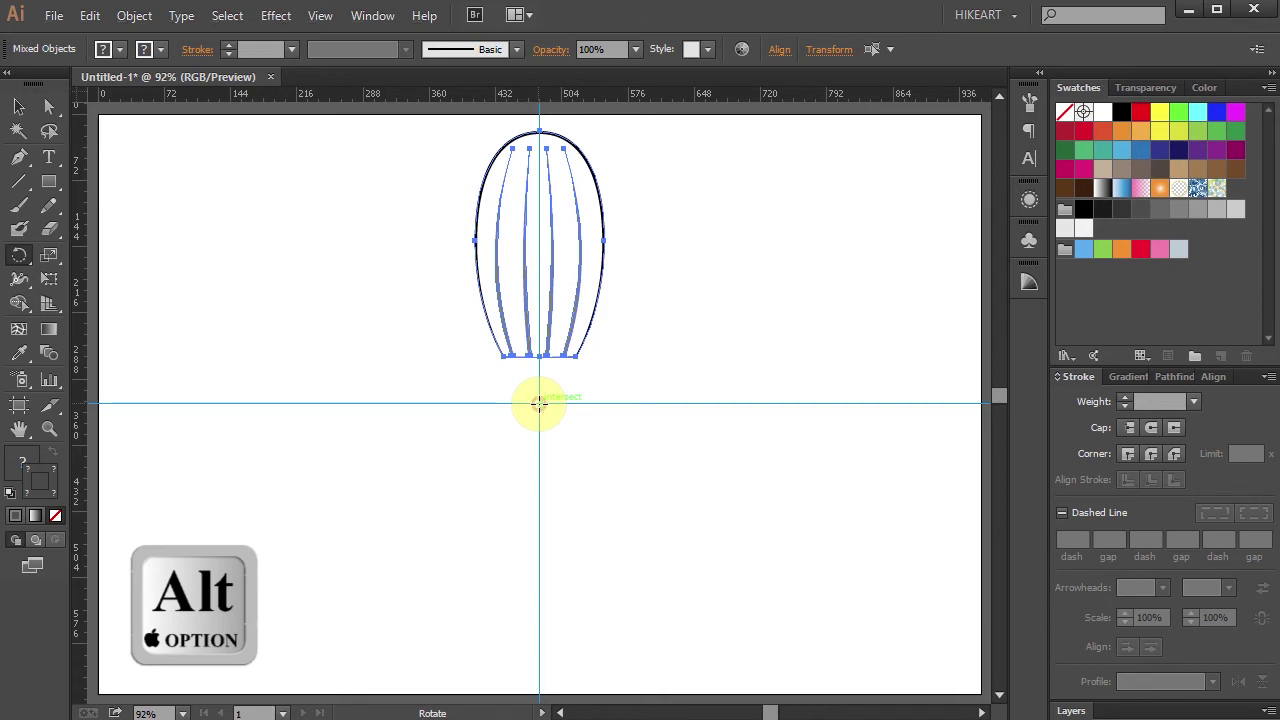
pyautogui.keyDown('alt'); pyautogui.click(540, 403); pyautogui.keyUp('alt')
pyautogui.write('40')
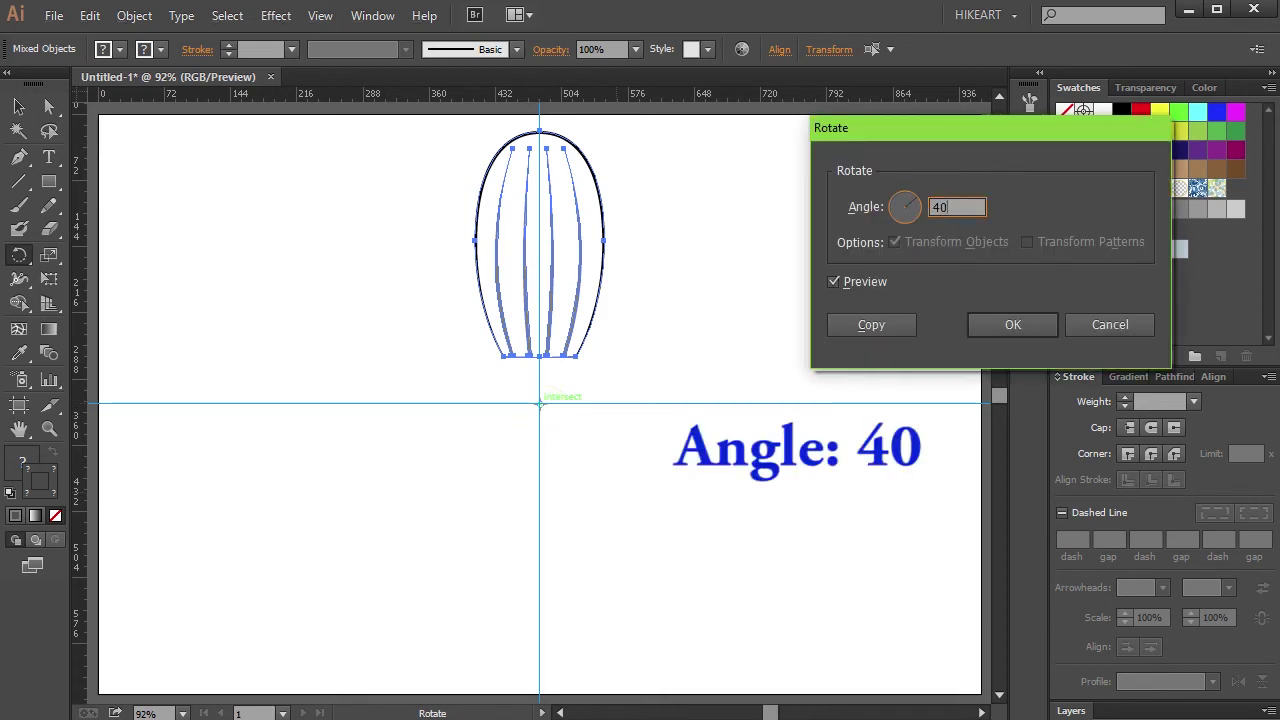
pyautogui.click(838, 280)
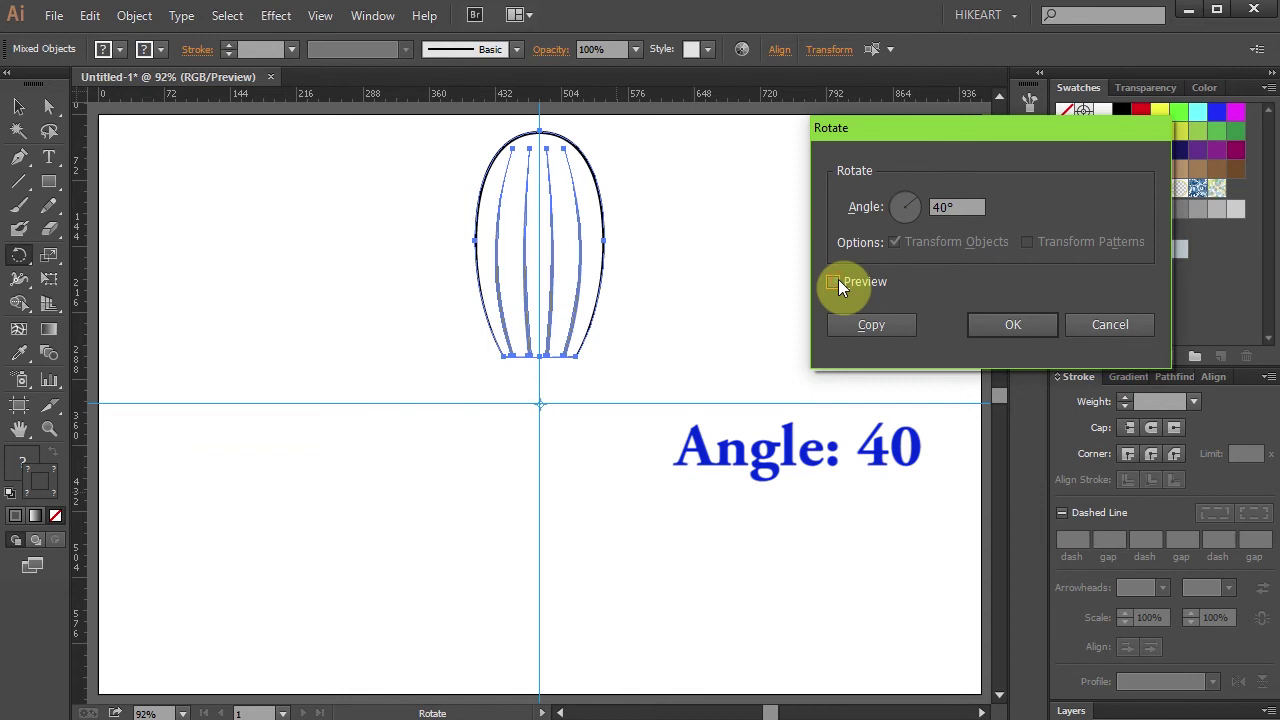
pyautogui.click(889, 327)
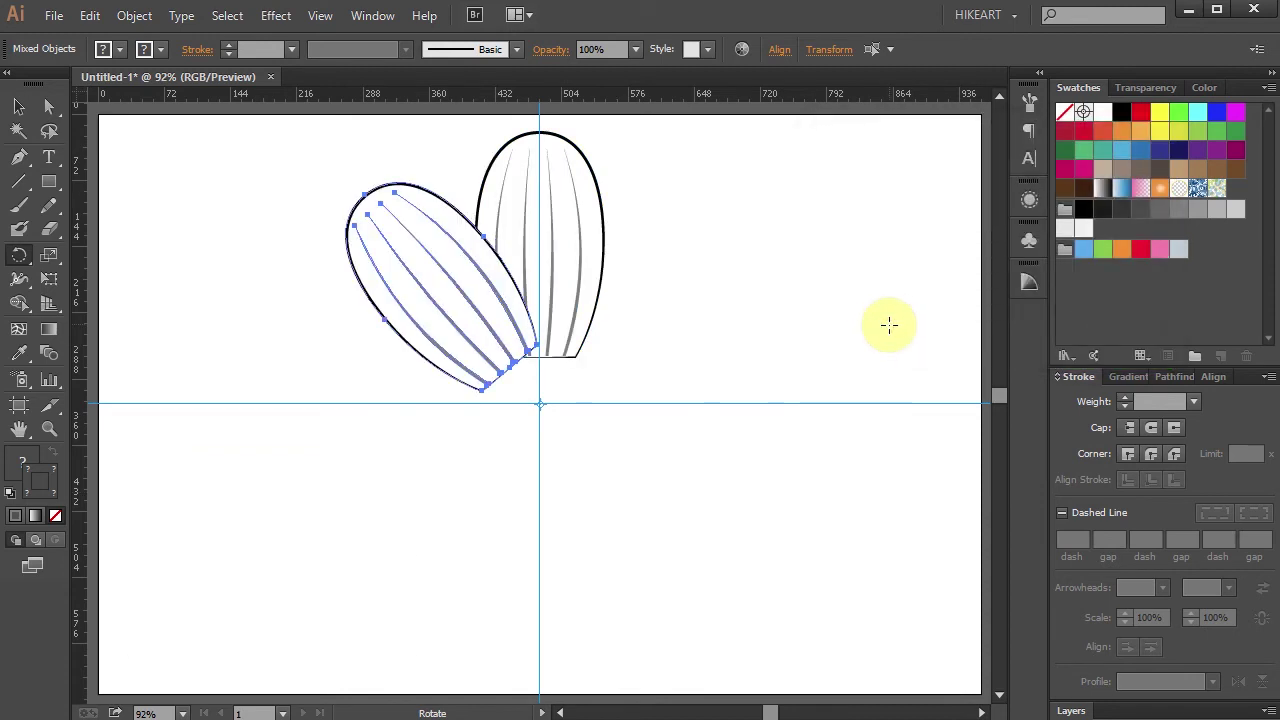
pyautogui.press('v')
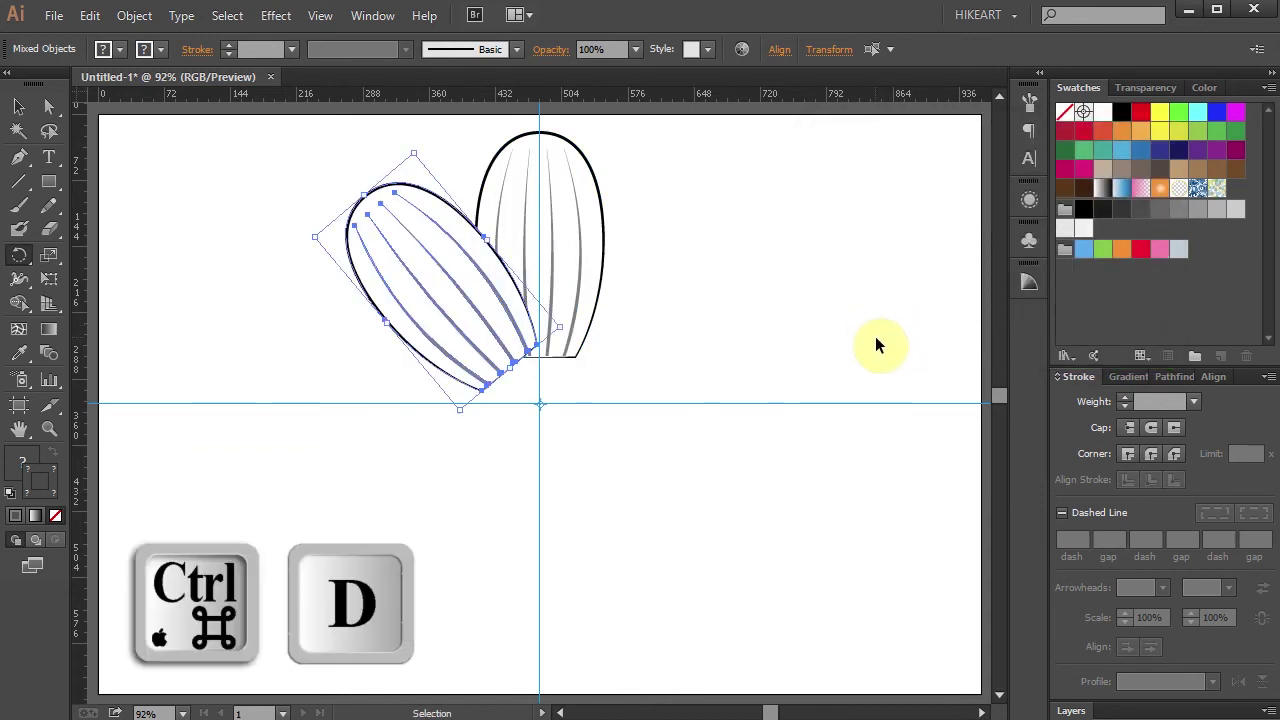
pyautogui.hotkey('ctrl', 'd')
pyautogui.hotkey('ctrl', 'd')
pyautogui.hotkey('ctrl', 'd')
pyautogui.hotkey('ctrl', 'd')
pyautogui.hotkey('ctrl', 'd')
pyautogui.hotkey('ctrl', 'd')
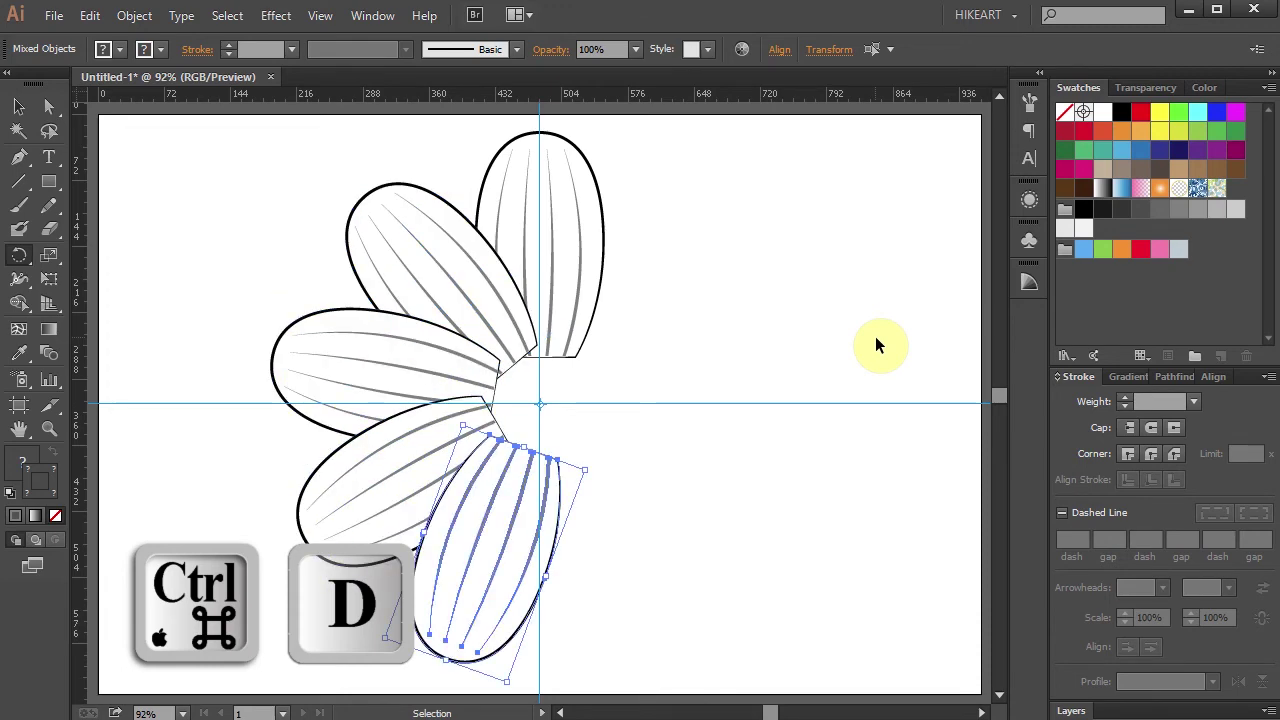
pyautogui.click(877, 336)
pyautogui.press('r')
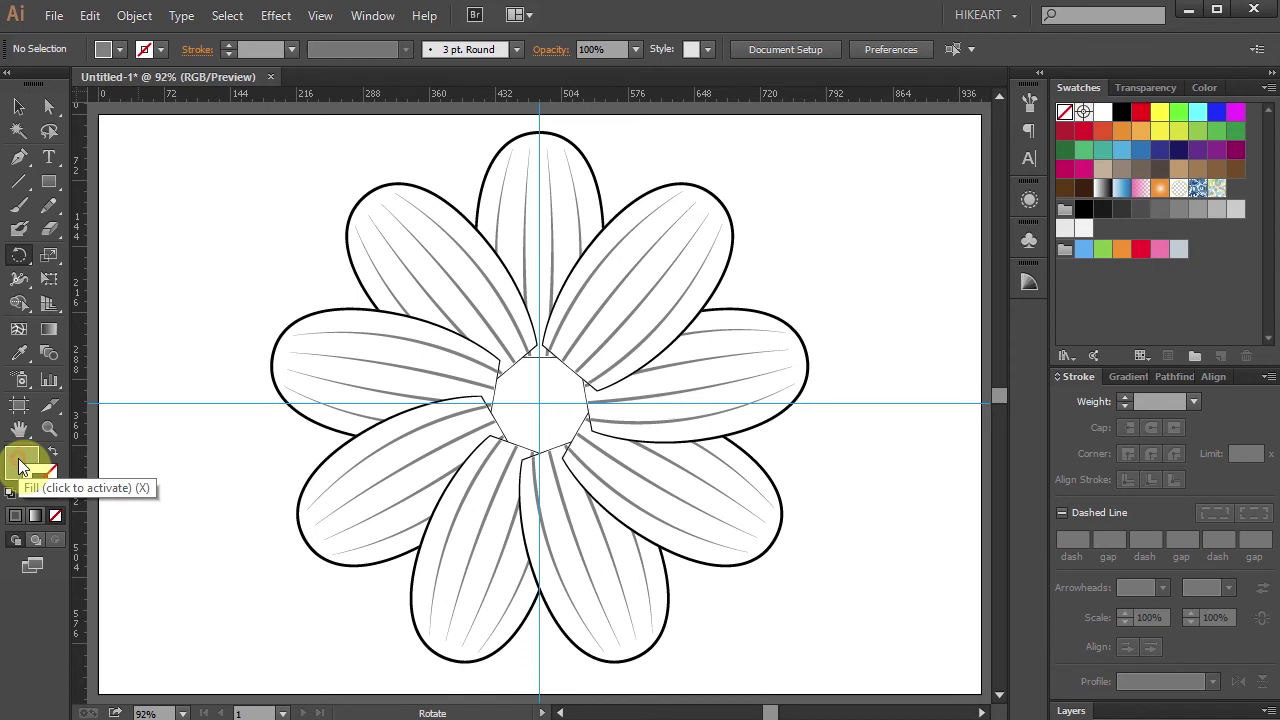
# Set the fill to black and draw a many-pointed star outward from the flower's centre
pyautogui.click(20, 465)
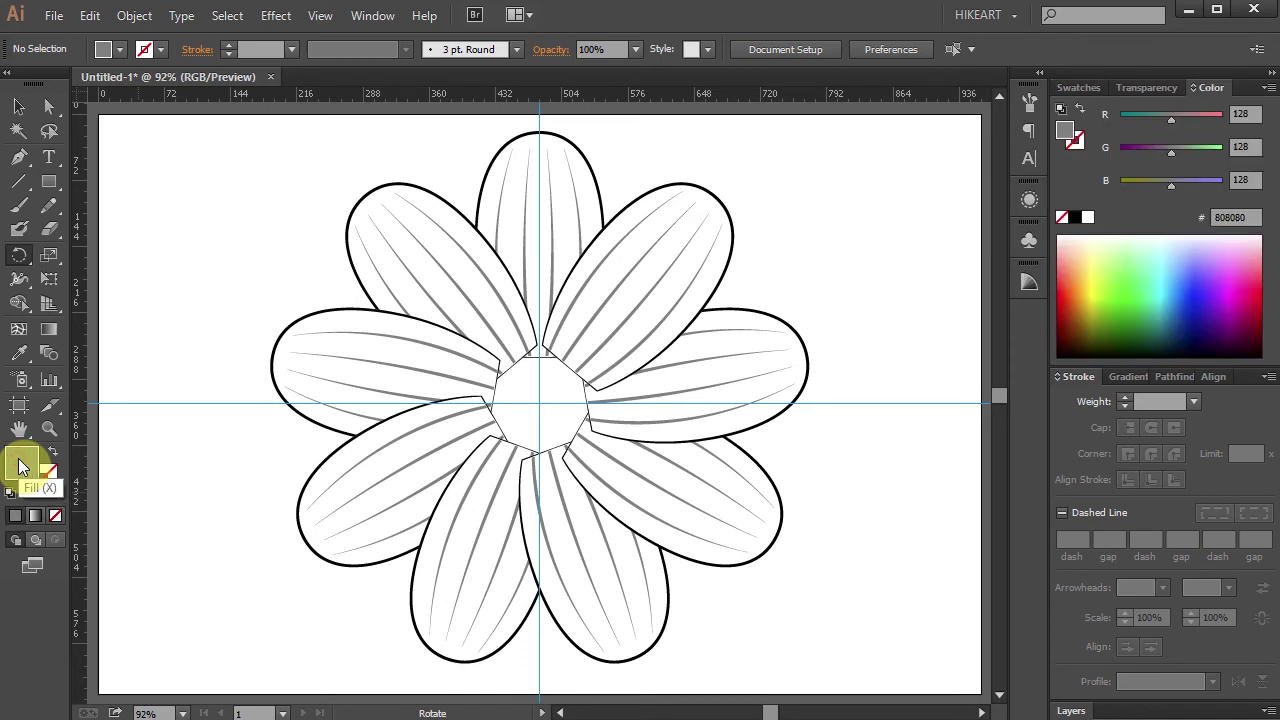
pyautogui.click(1074, 219)
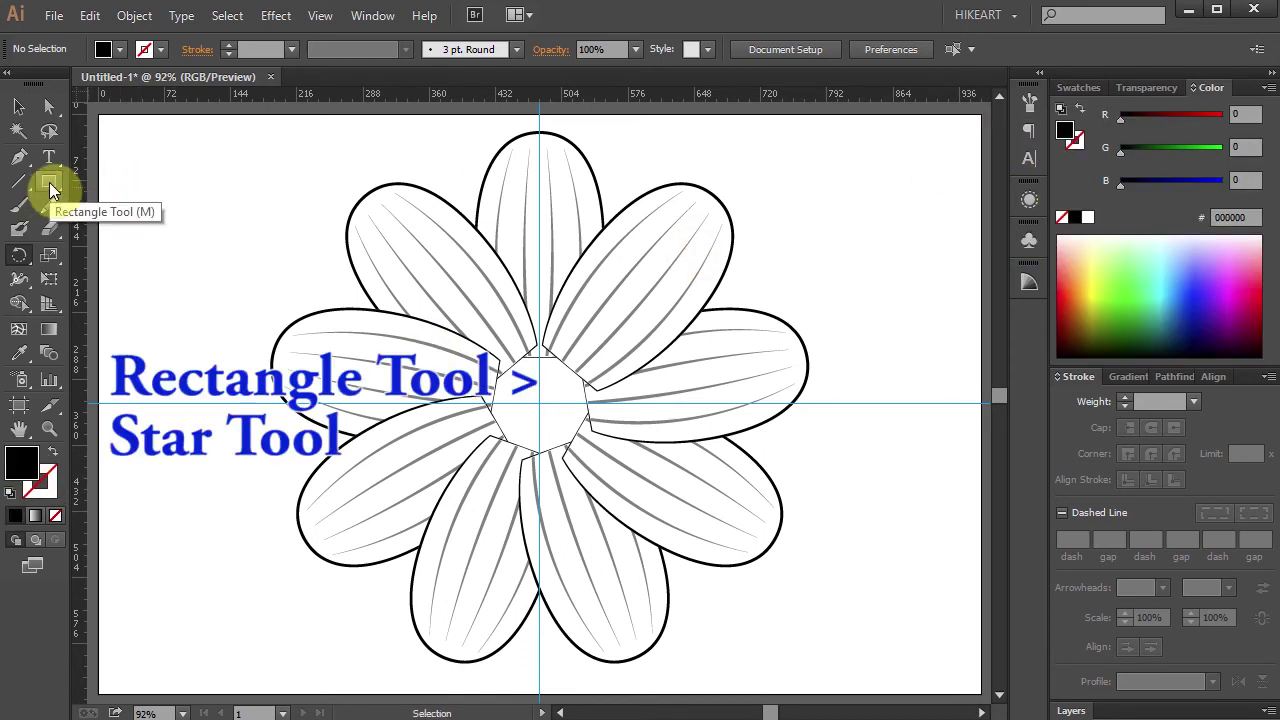
pyautogui.moveTo(49, 182); pyautogui.dragTo(168, 279)
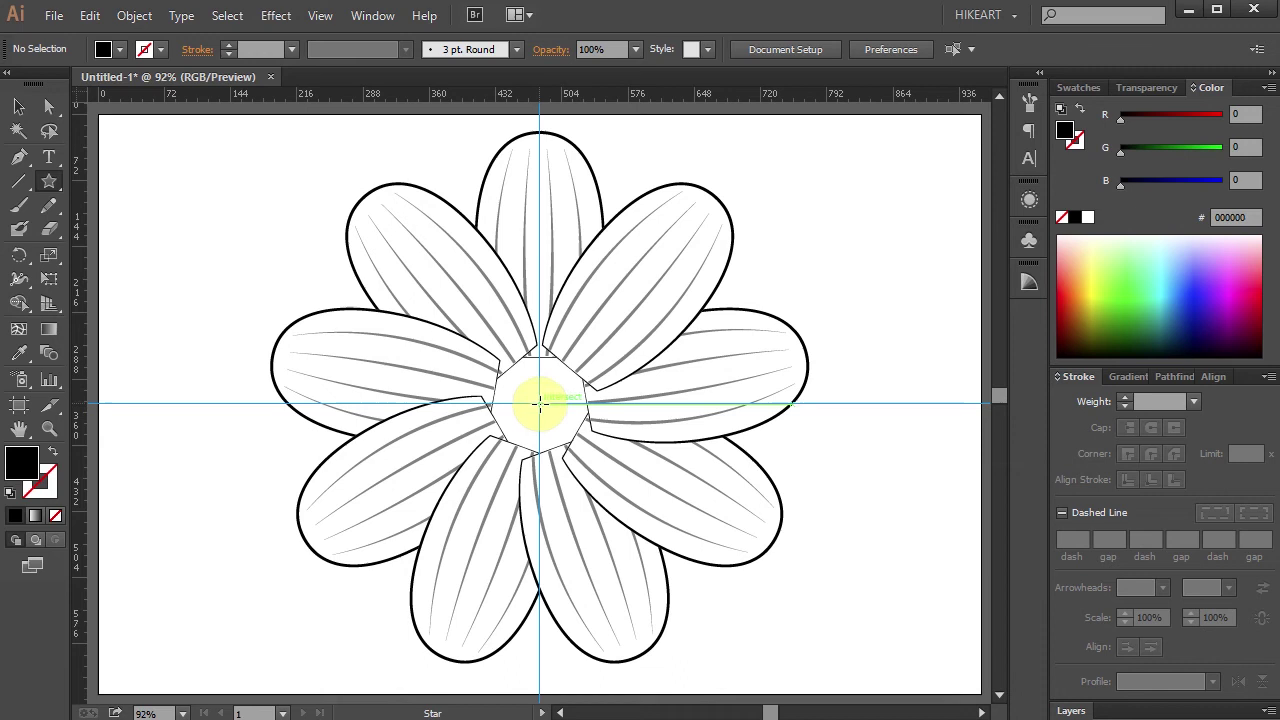
pyautogui.moveTo(539, 403); pyautogui.dragTo(604, 489)
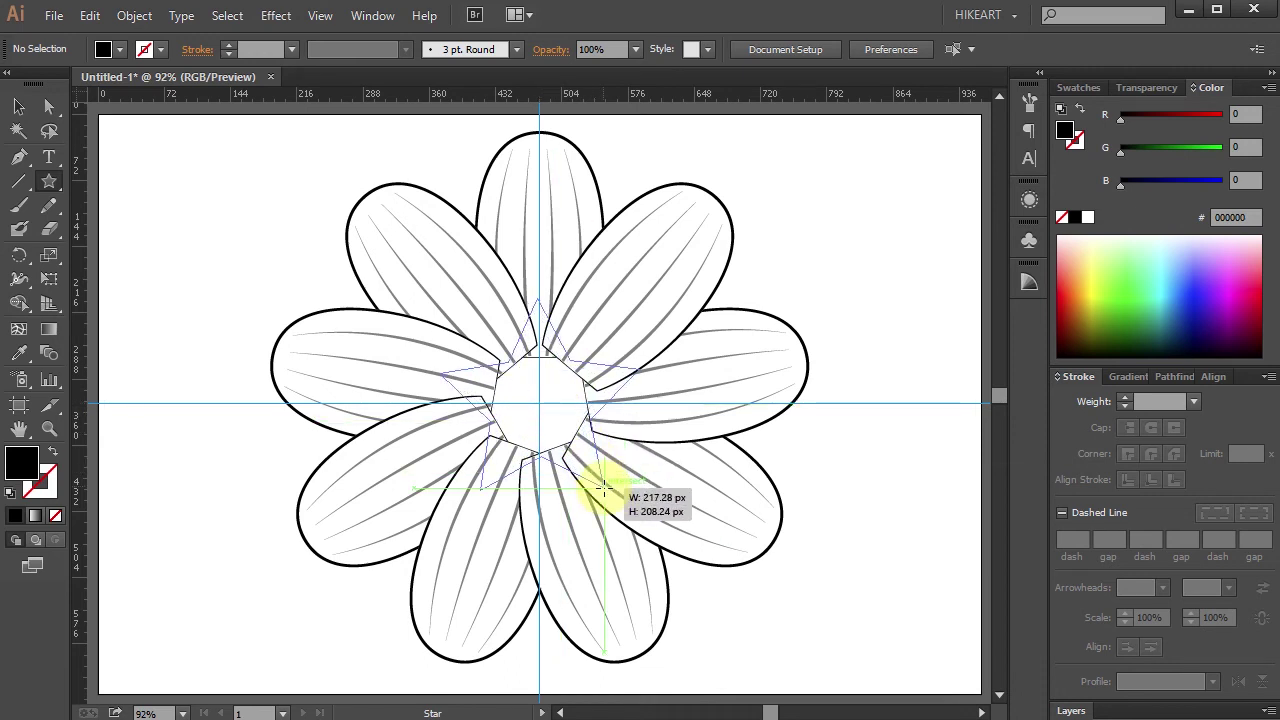
pyautogui.press('Up')
pyautogui.press('Up')
pyautogui.press('Up')
pyautogui.press('Up')
pyautogui.press('Up')
pyautogui.press('Up')
pyautogui.press('Up')
pyautogui.moveTo(604, 489); pyautogui.dragTo(606, 497)
pyautogui.press('Up')
pyautogui.press('Up')
pyautogui.press('Up')
pyautogui.press('Up')
pyautogui.press('Up')
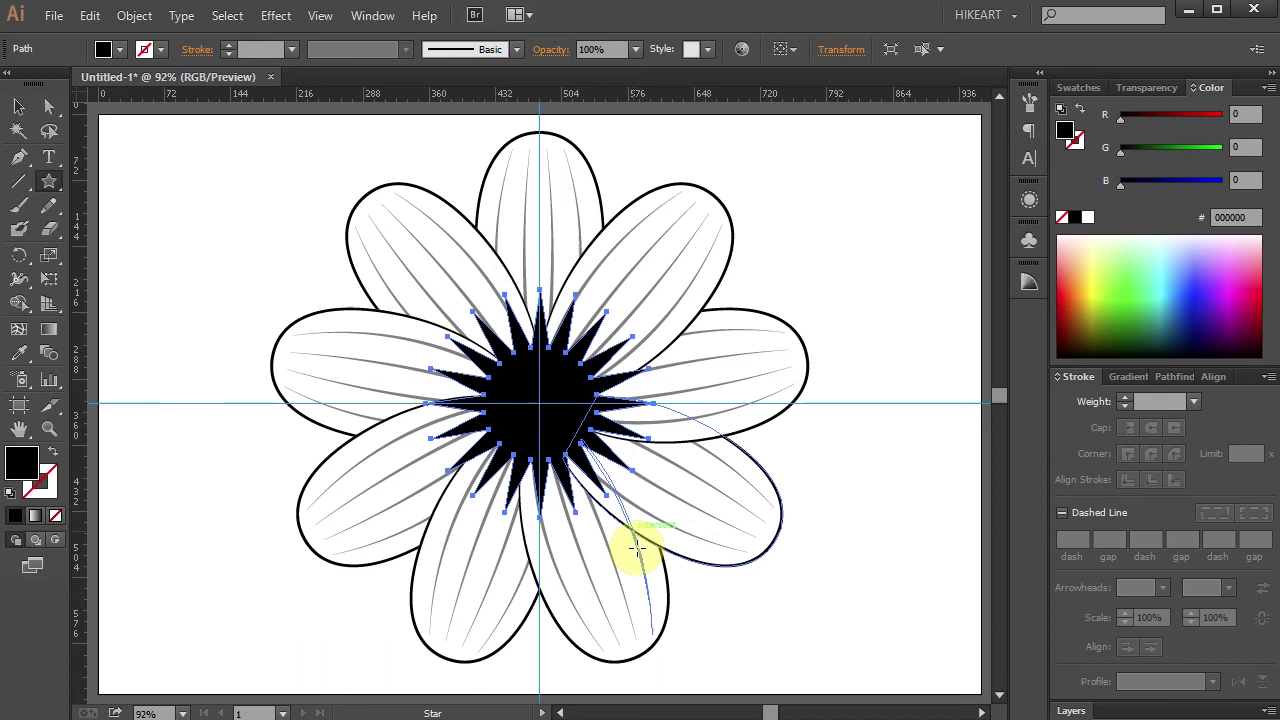
pyautogui.press('s')
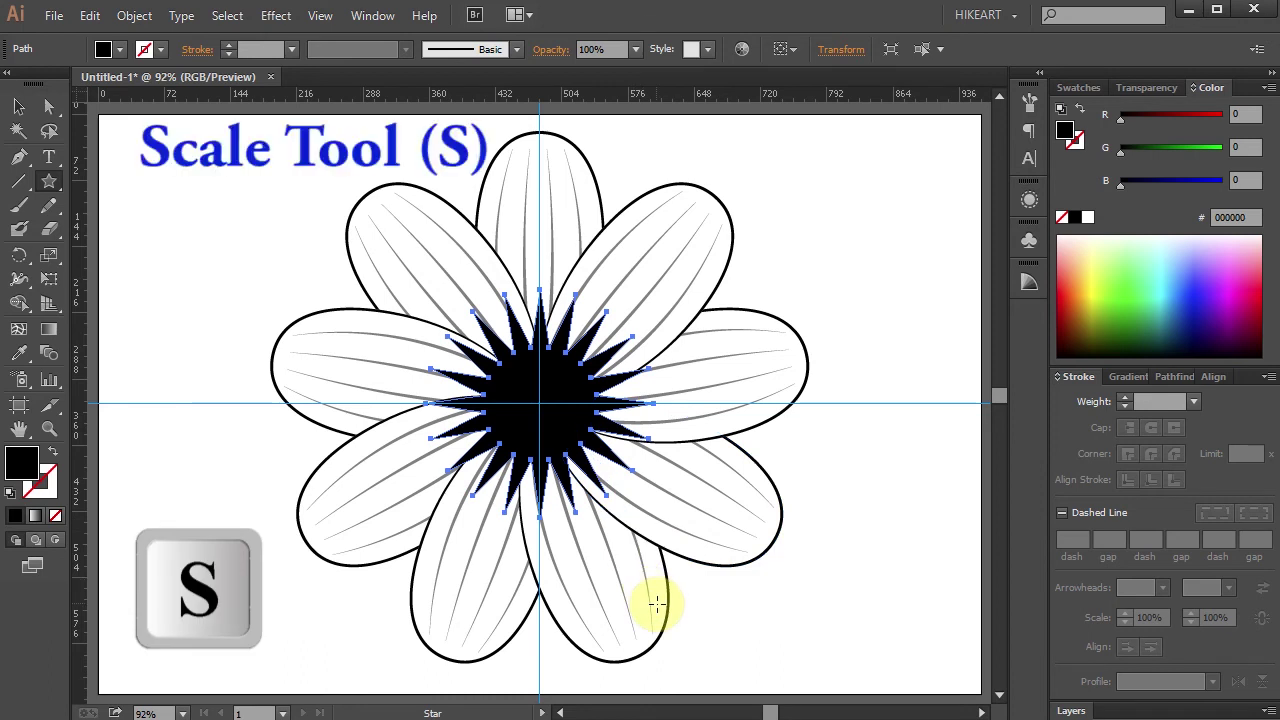
# Make a 90% uniform scaled copy of the star and repeat it with Ctrl+D several times
pyautogui.press('s')
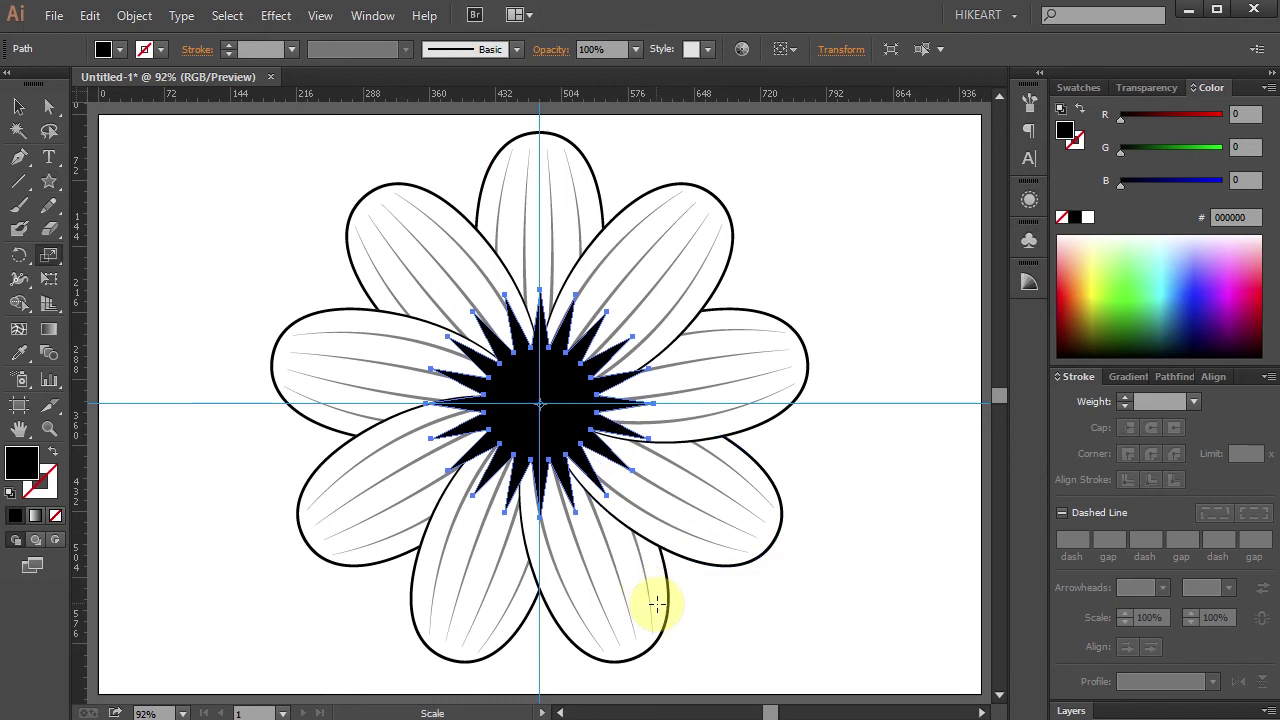
pyautogui.press('Return')
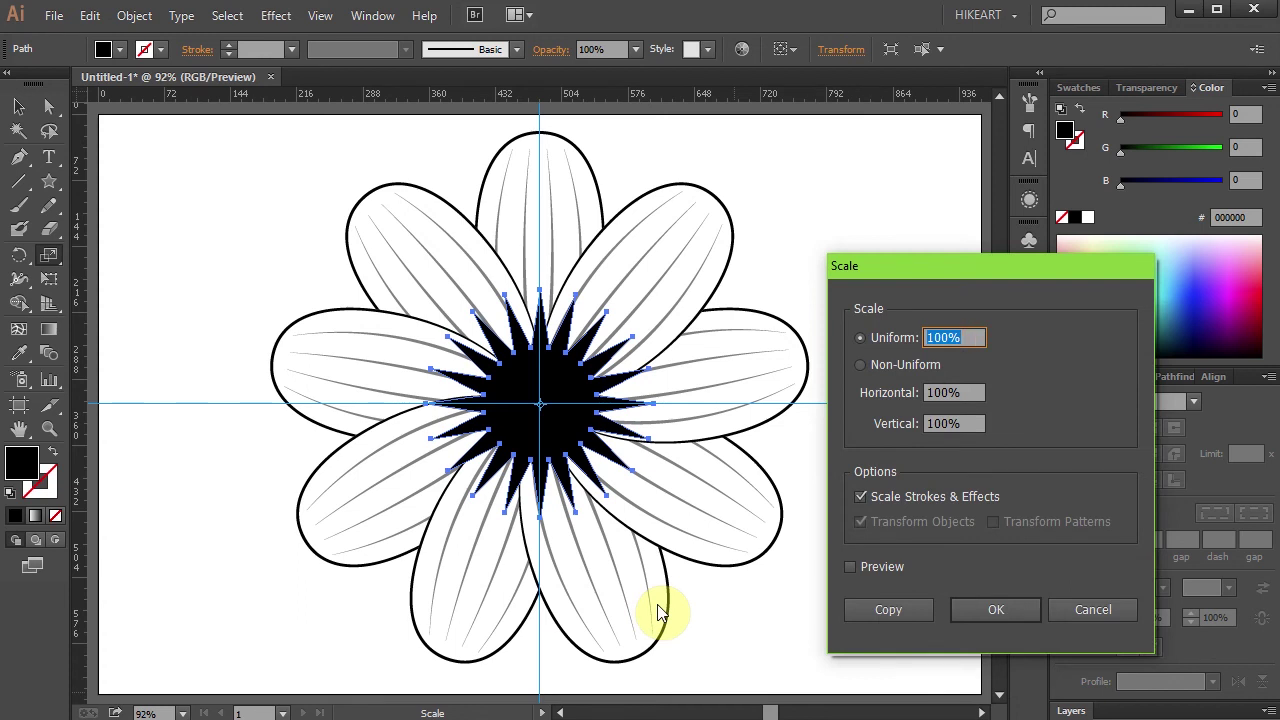
pyautogui.write('90')
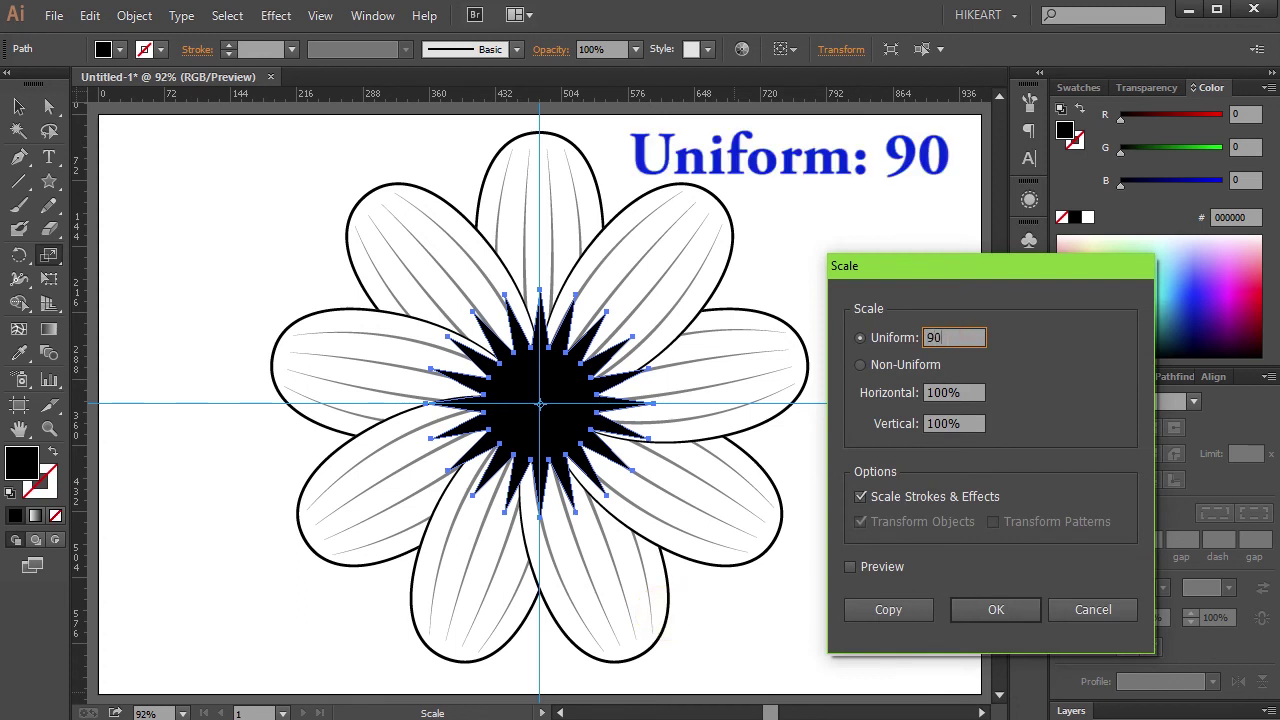
pyautogui.click(868, 608)
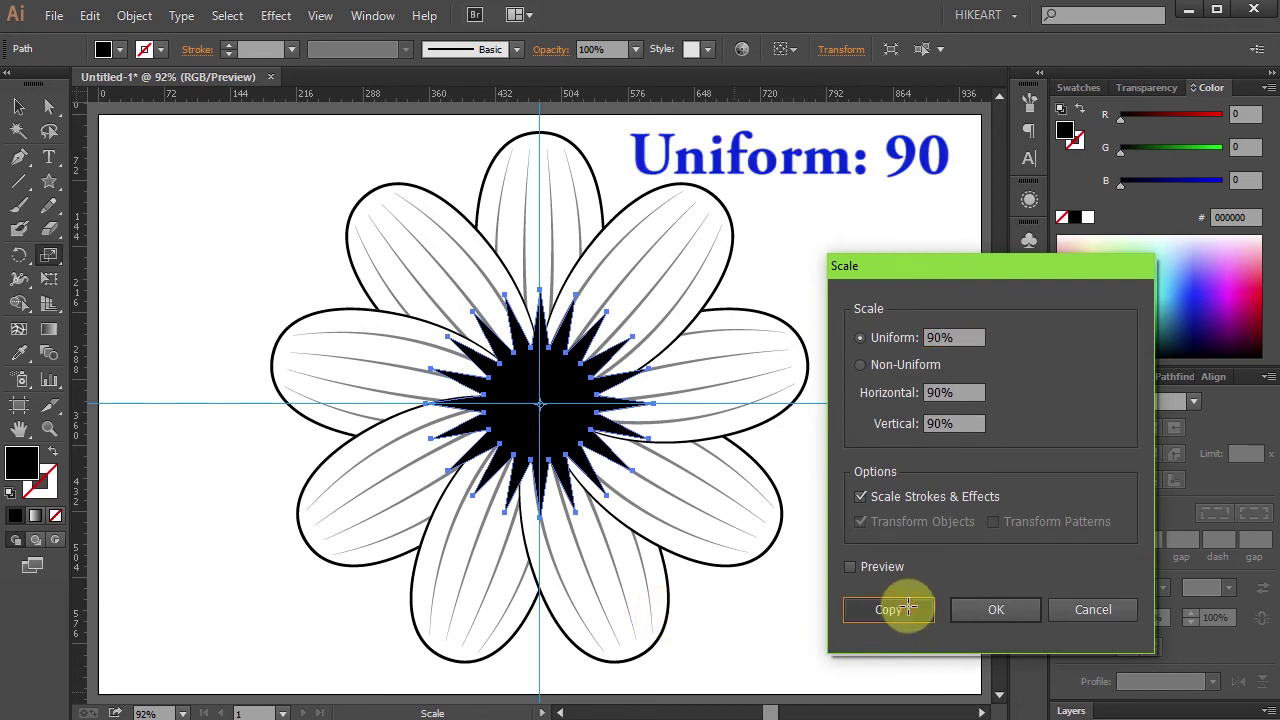
pyautogui.hotkey('ctrl', 'd')
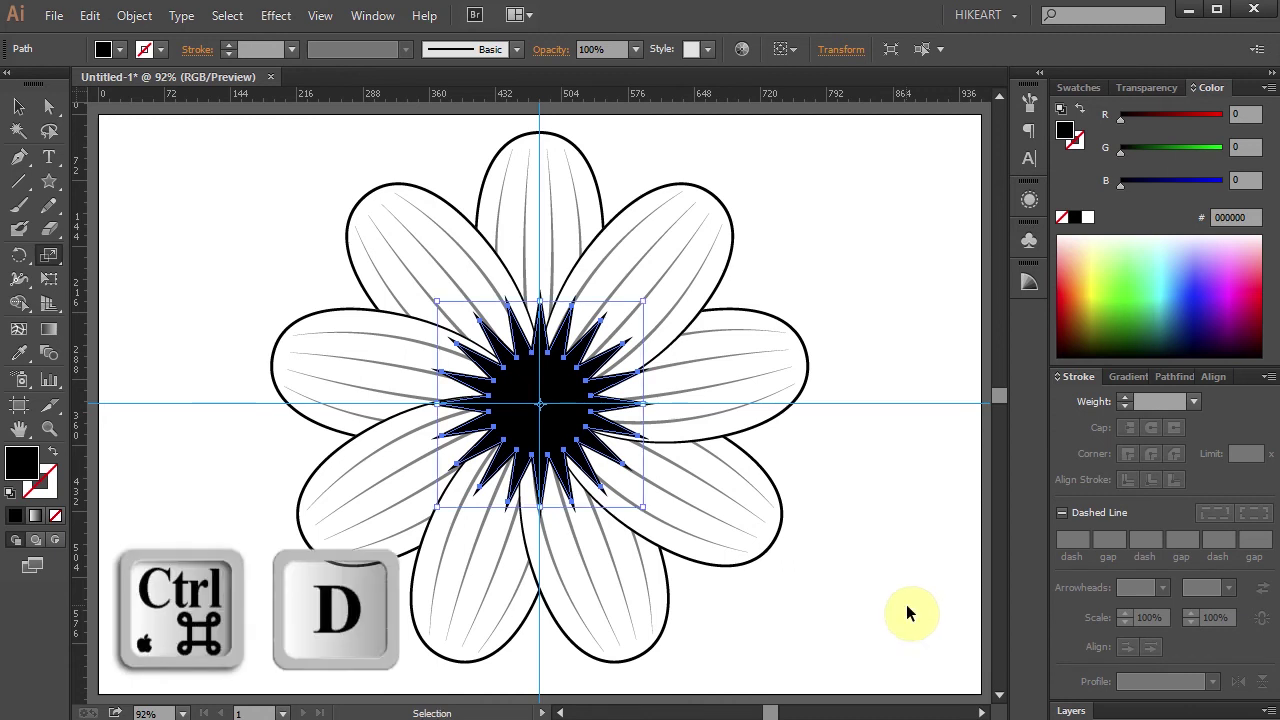
pyautogui.hotkey('ctrl', 'd')
pyautogui.hotkey('ctrl', 'd')
pyautogui.hotkey('ctrl', 'd')
pyautogui.hotkey('ctrl', 'd')
pyautogui.hotkey('ctrl', 'd')
pyautogui.hotkey('ctrl', 'd')
pyautogui.hotkey('ctrl', 'd')
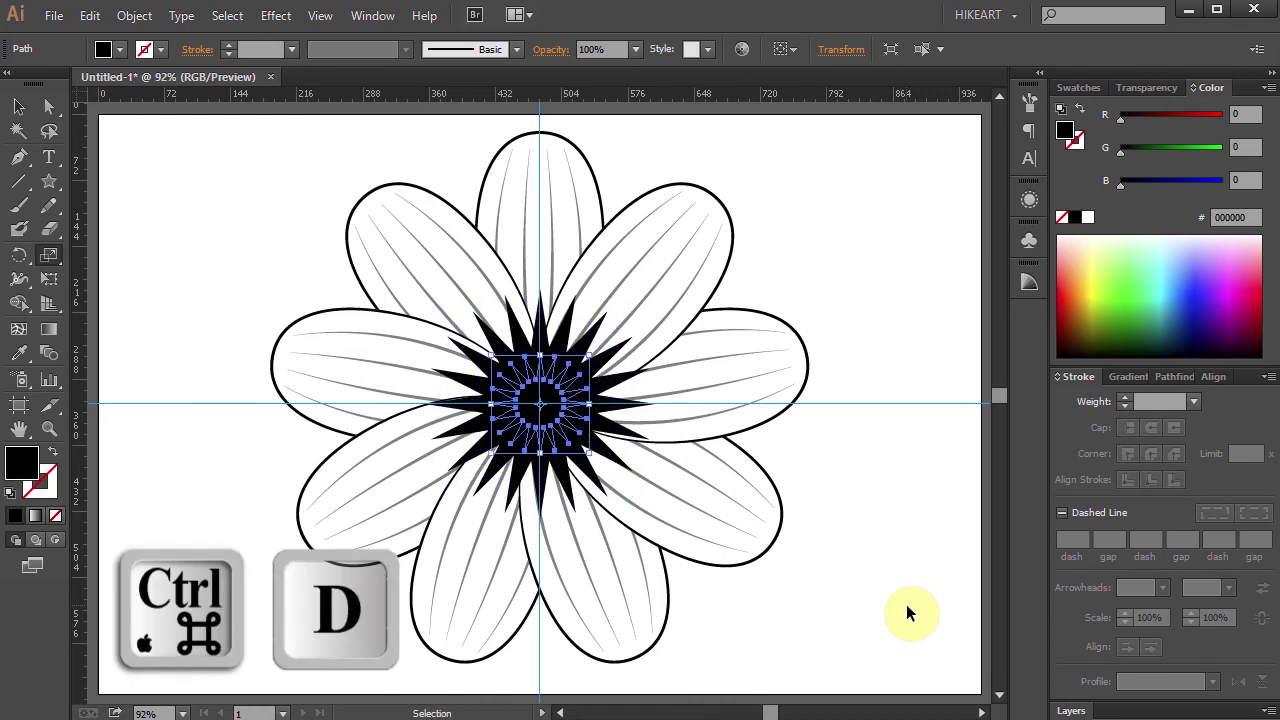
pyautogui.hotkey('ctrl', 'd')
pyautogui.hotkey('ctrl', 'd')
pyautogui.press('s')
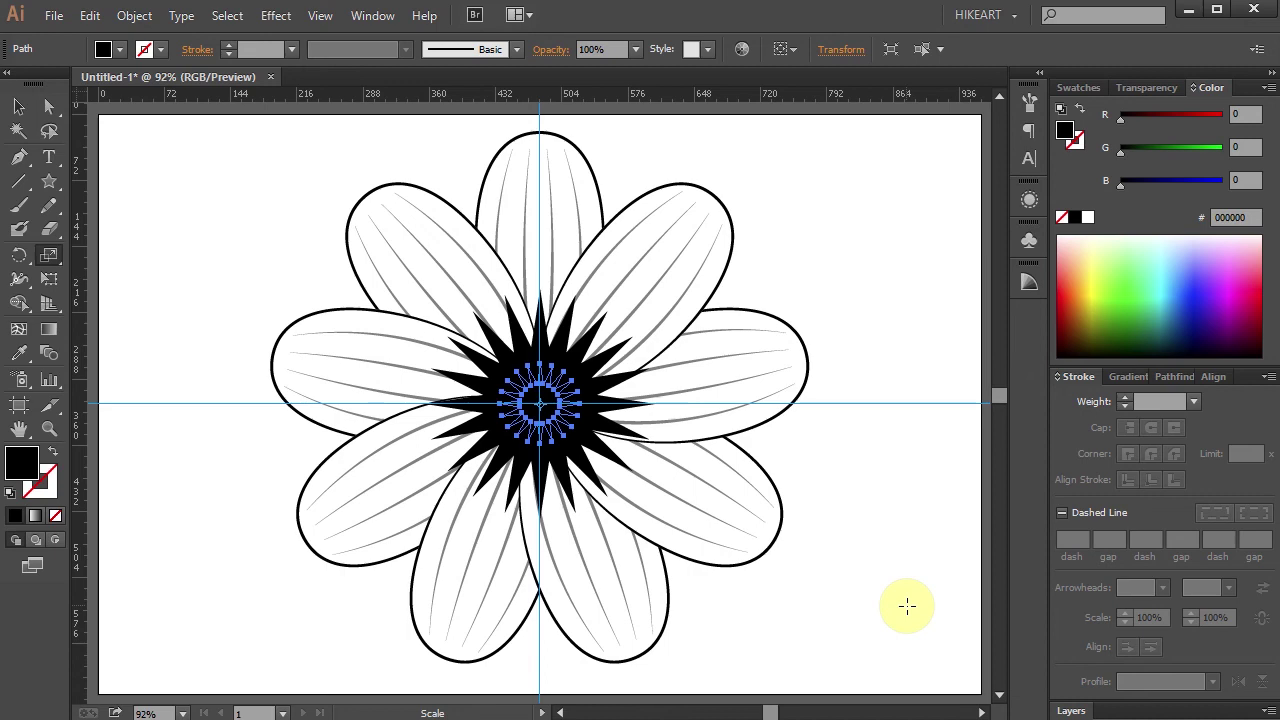
# Zoom into the centre and fill alternate nested stars white, starting from the outer star
pyautogui.press('z')
pyautogui.click(541, 370)
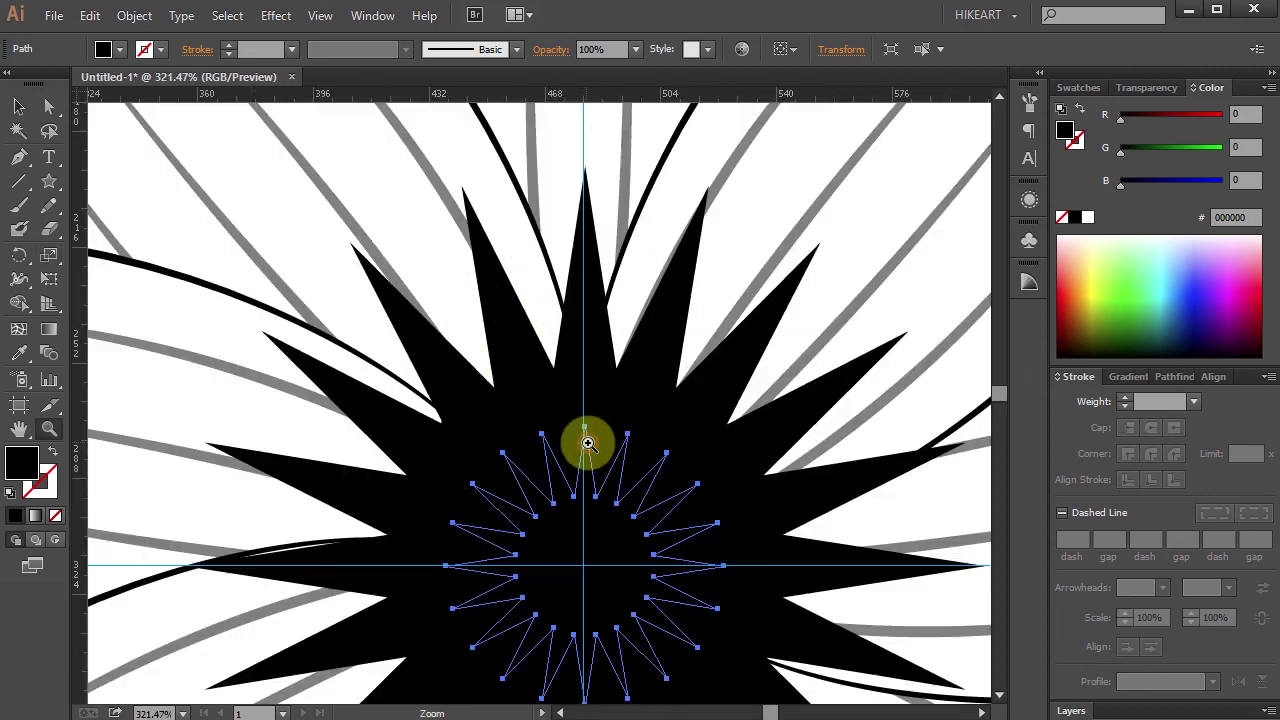
pyautogui.press('a')
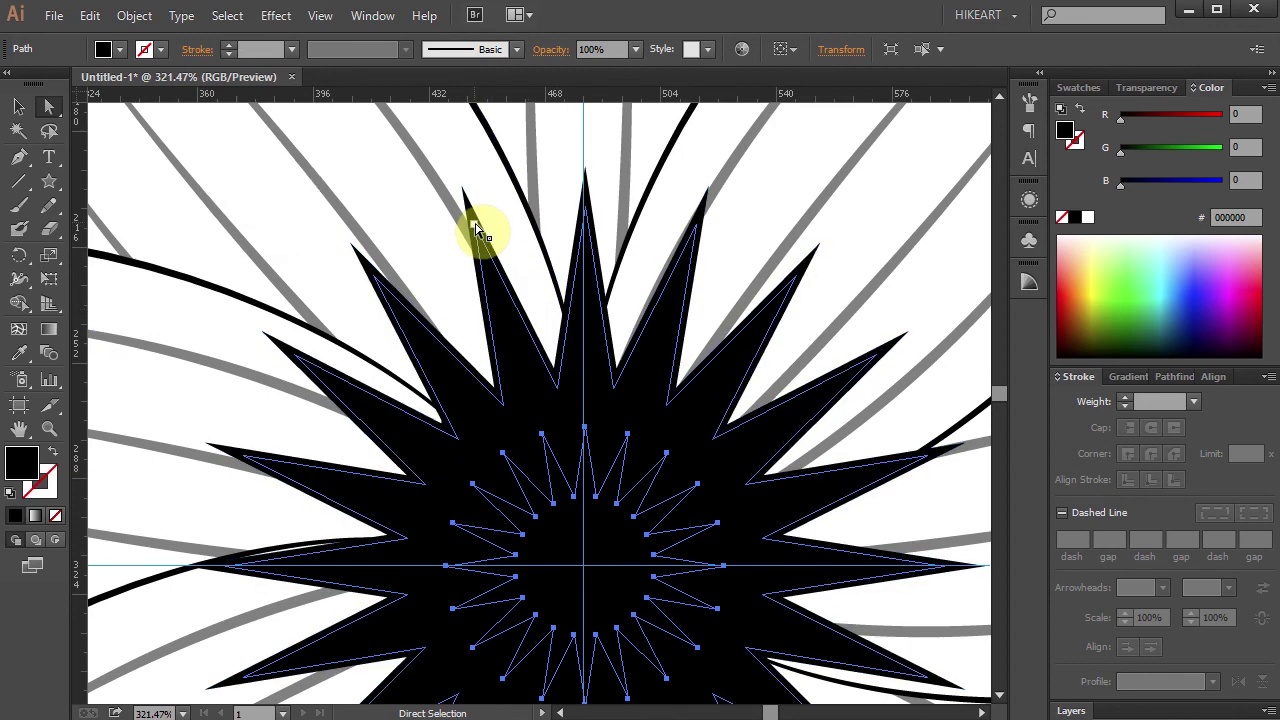
pyautogui.click(476, 224)
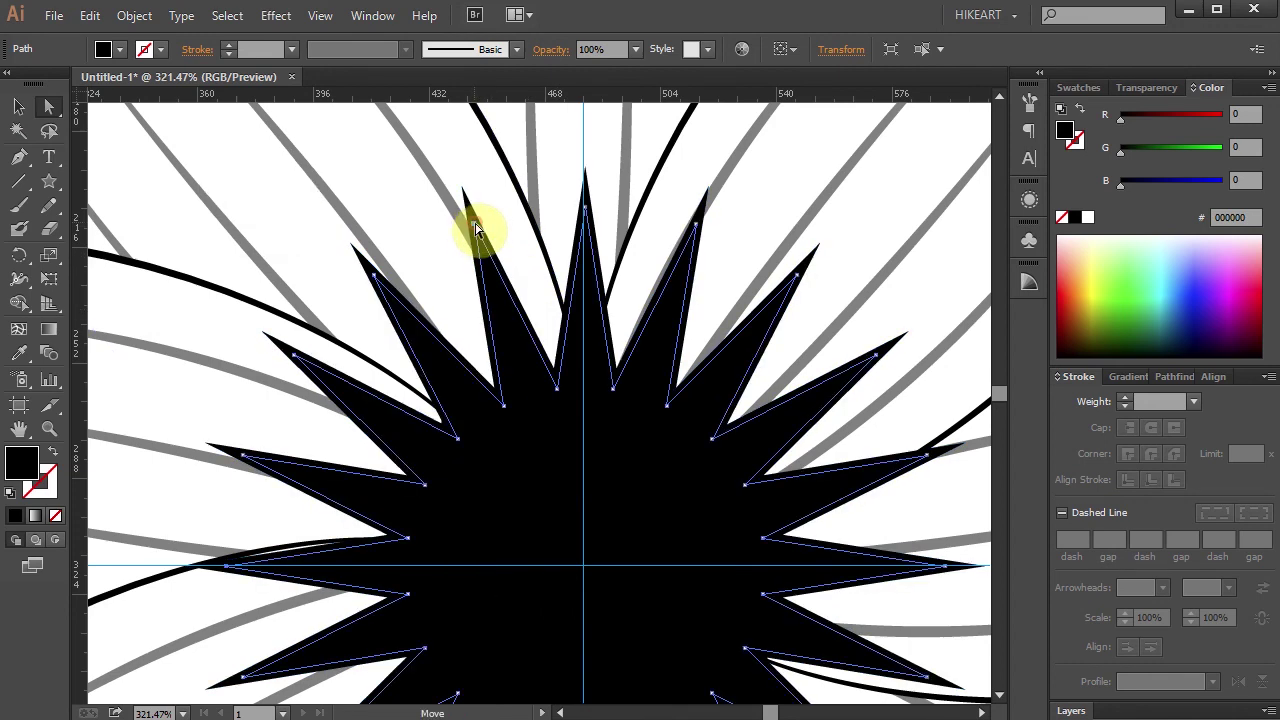
pyautogui.click(1091, 222)
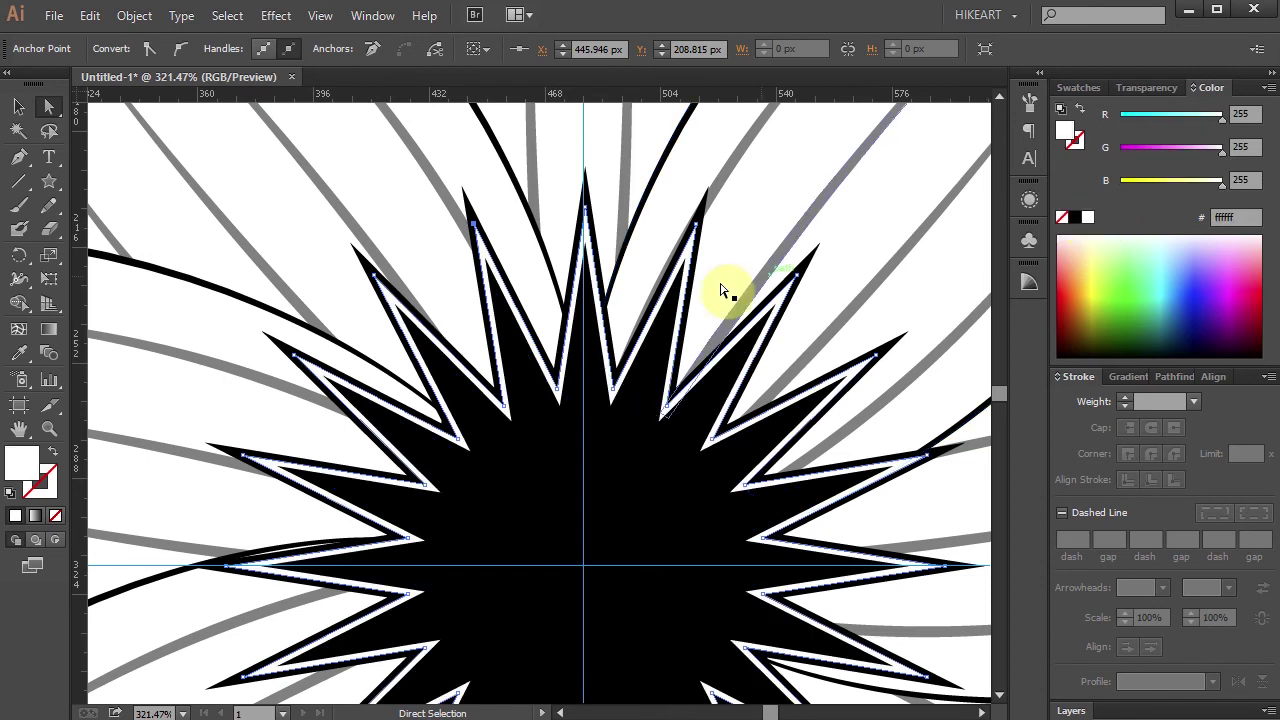
pyautogui.click(509, 292)
pyautogui.click(1087, 216)
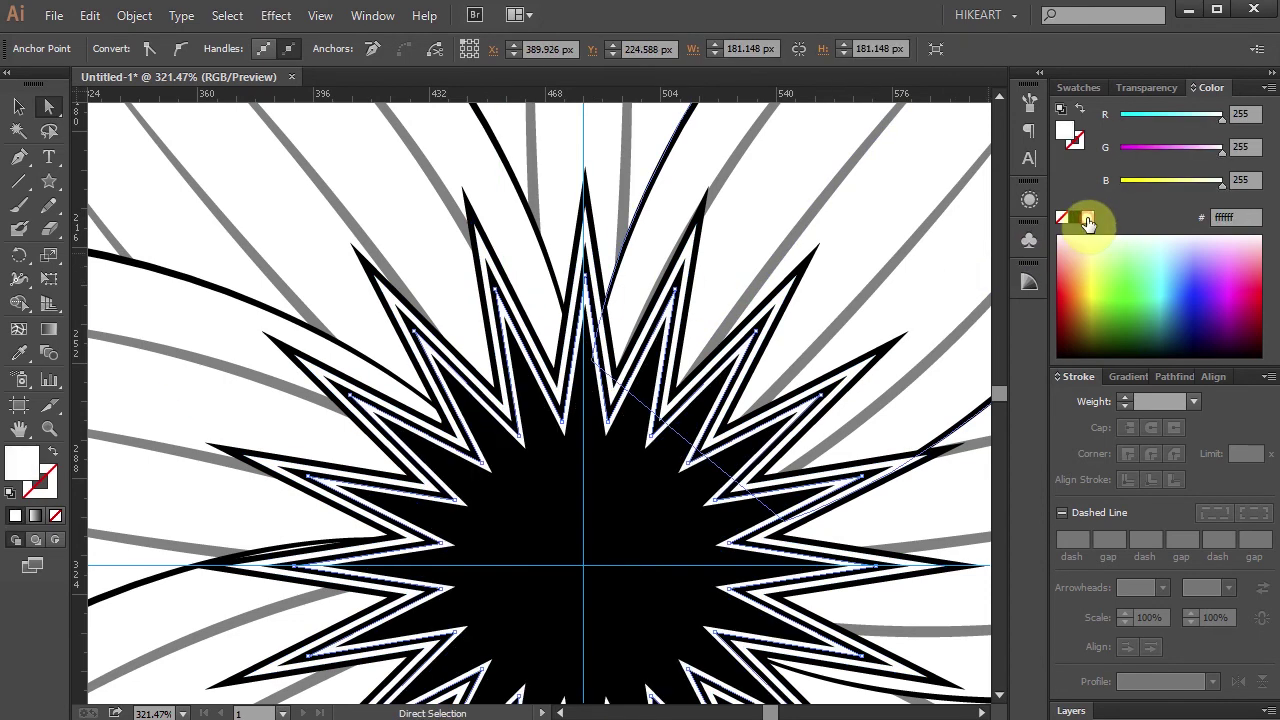
pyautogui.click(623, 430)
pyautogui.click(1087, 216)
pyautogui.click(571, 480)
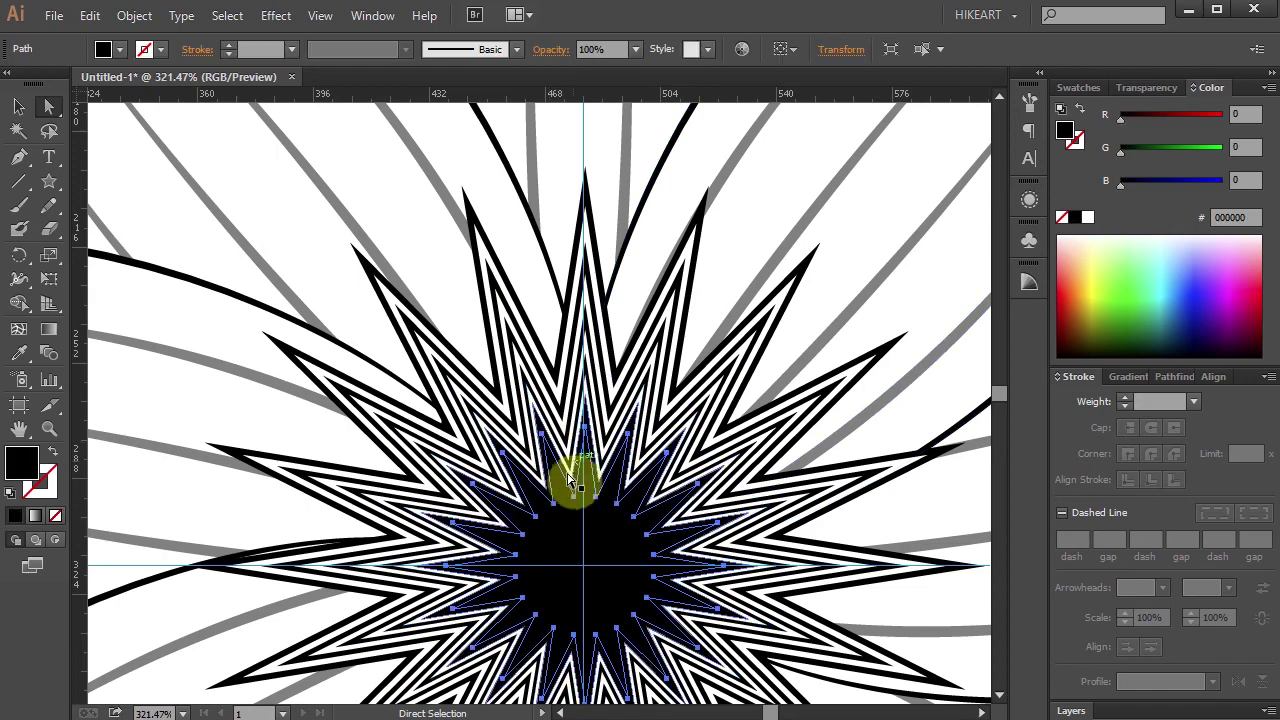
pyautogui.click(812, 262)
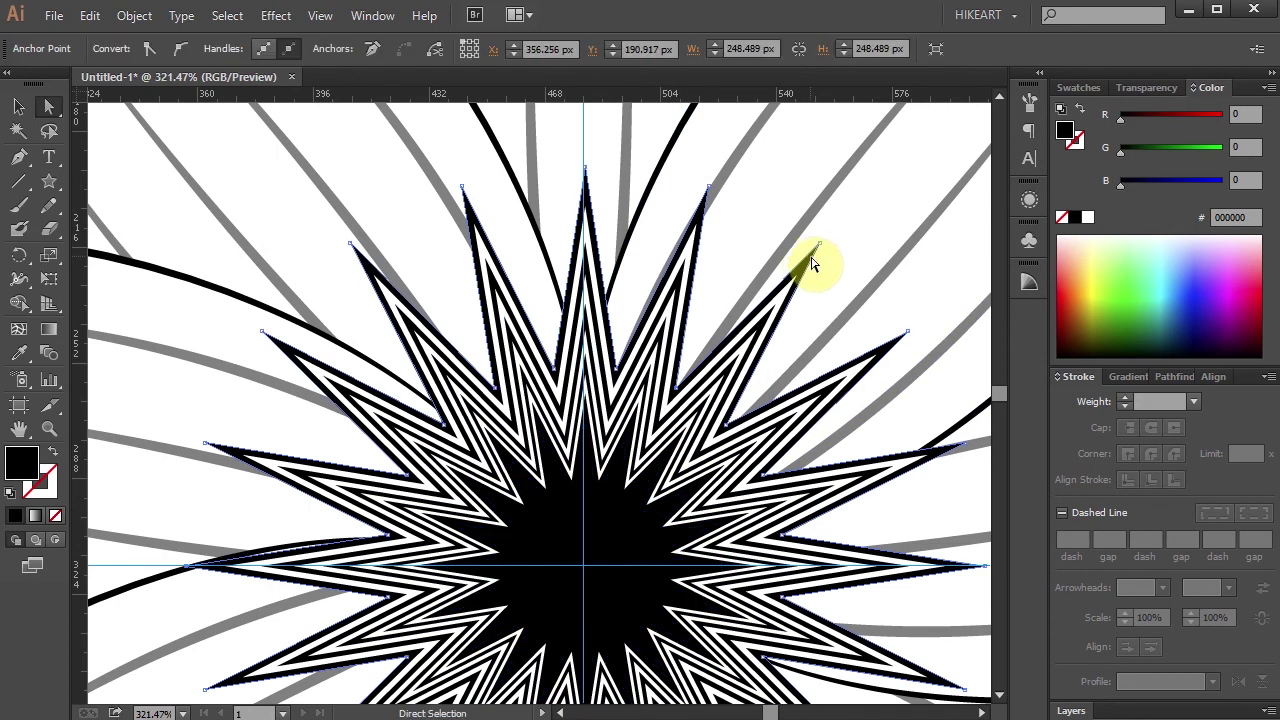
# Give the outermost star a black 2 pt outline
pyautogui.click(47, 486)
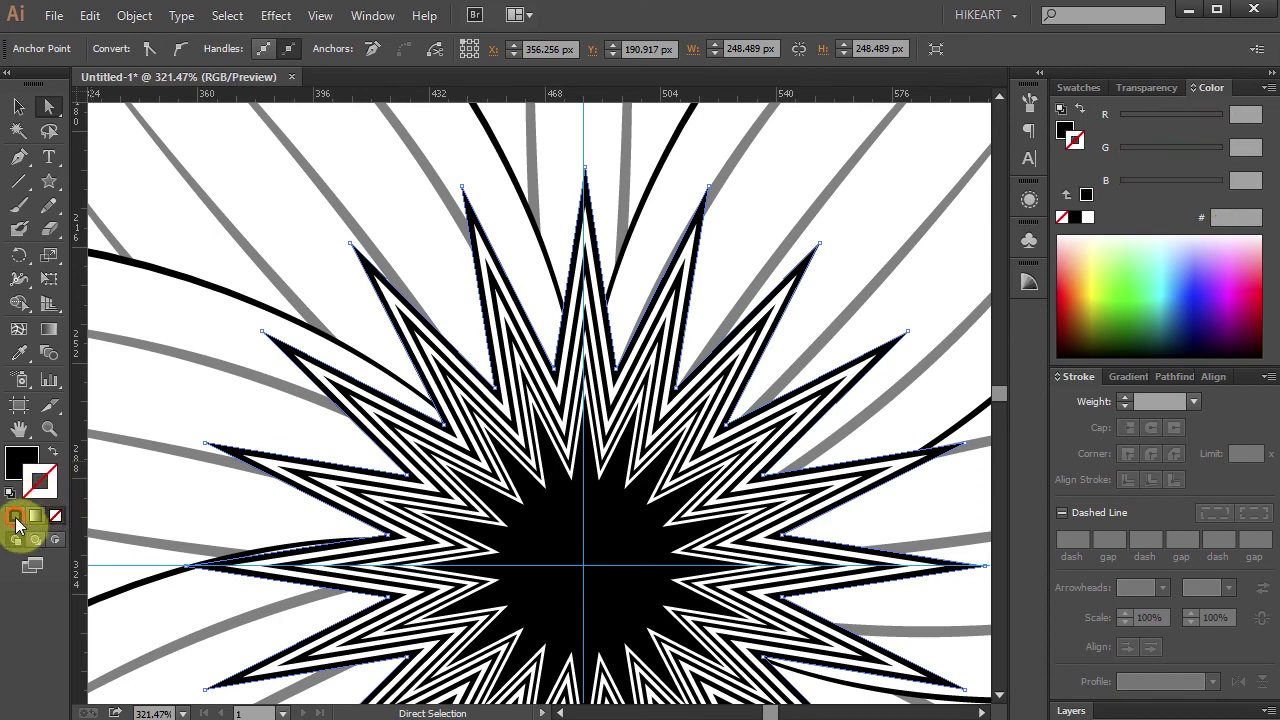
pyautogui.click(18, 516)
pyautogui.click(1124, 397)
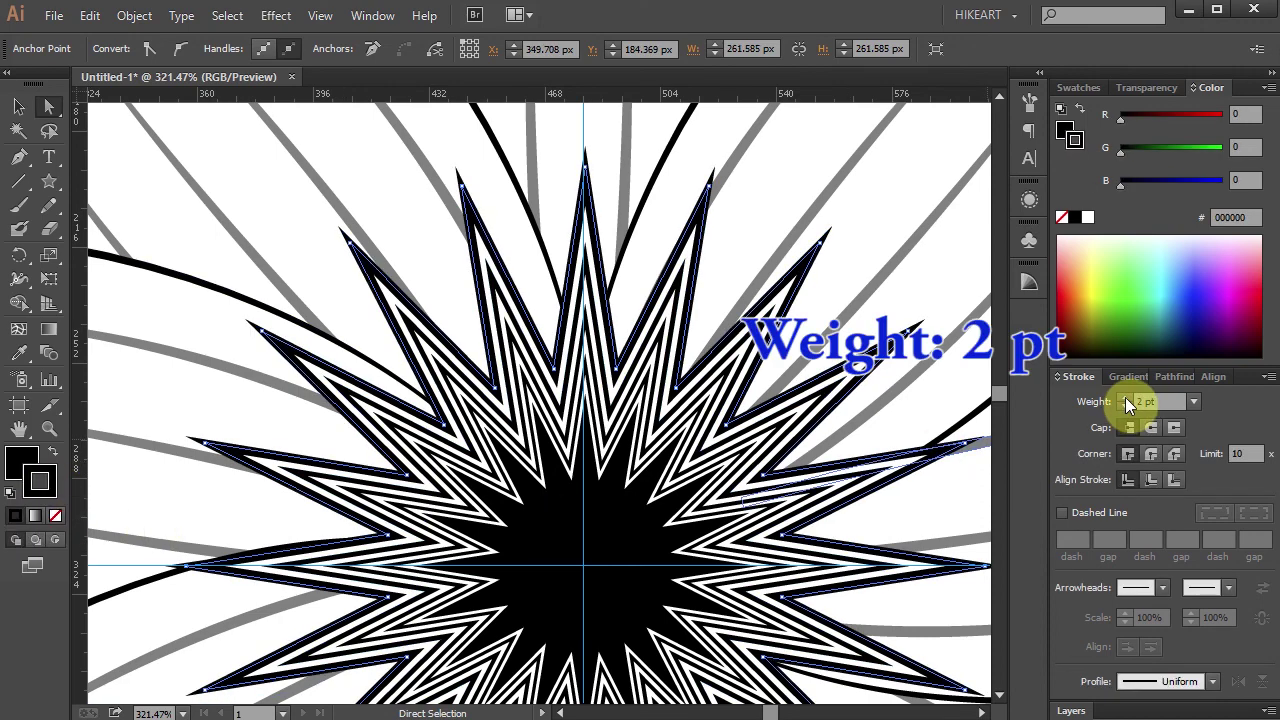
# Apply a Drop Shadow to the star with grey colour 808080 and lower opacity
pyautogui.click(276, 15)
pyautogui.moveTo(300, 242)
pyautogui.click(185, 247)
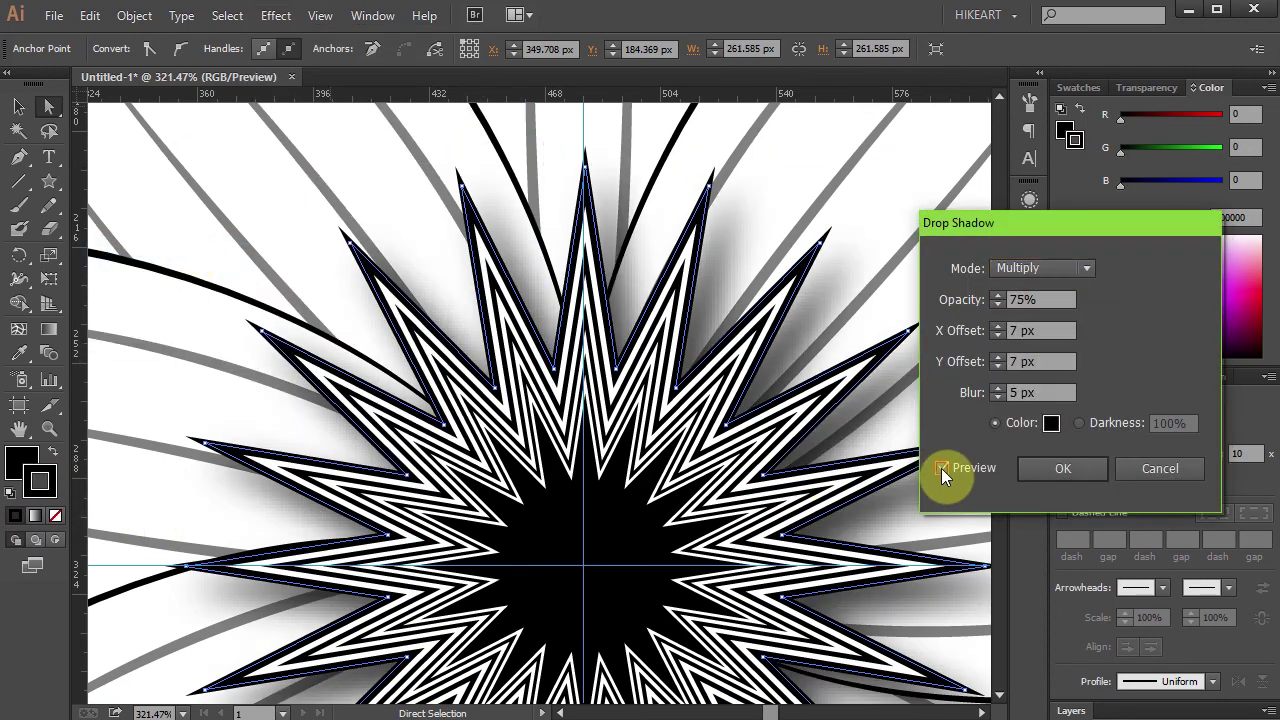
pyautogui.click(1051, 422)
pyautogui.write('808080')
pyautogui.click(995, 340)
pyautogui.click(998, 304)
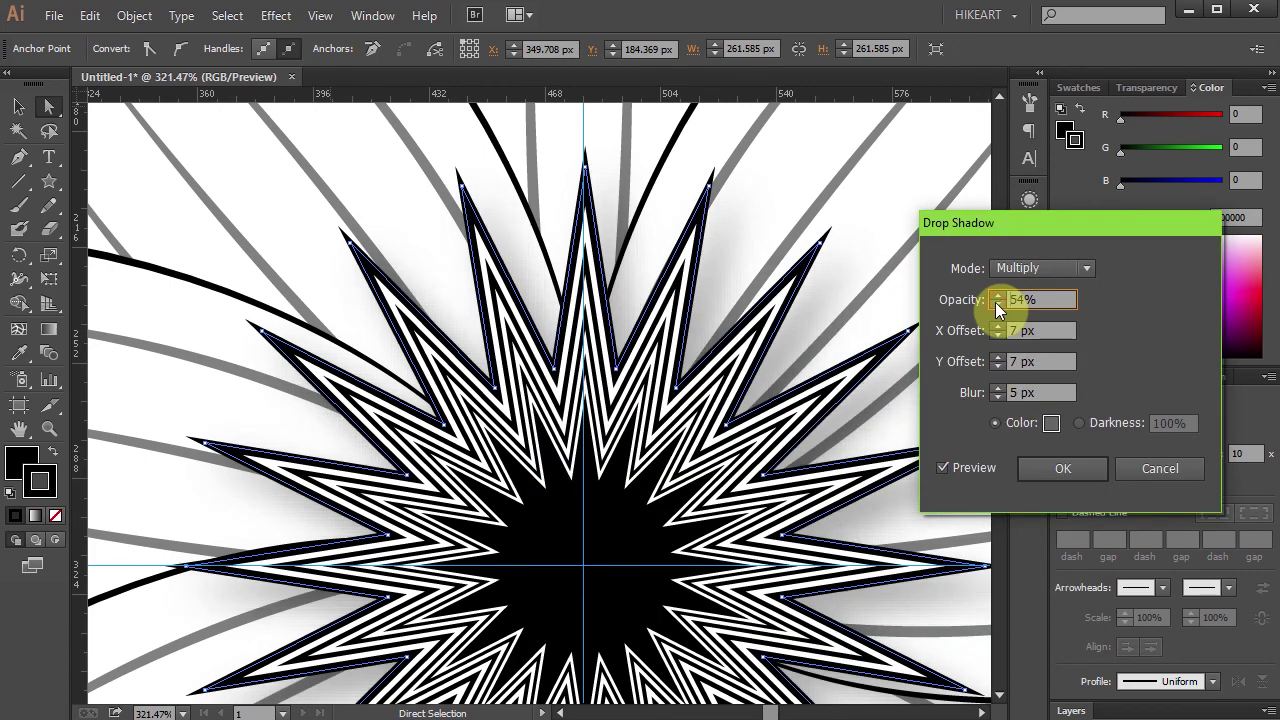
pyautogui.press('Return')
# Fit the whole flower in view, deselect the artwork and hide the guides
pyautogui.hotkey('ctrl', '0')
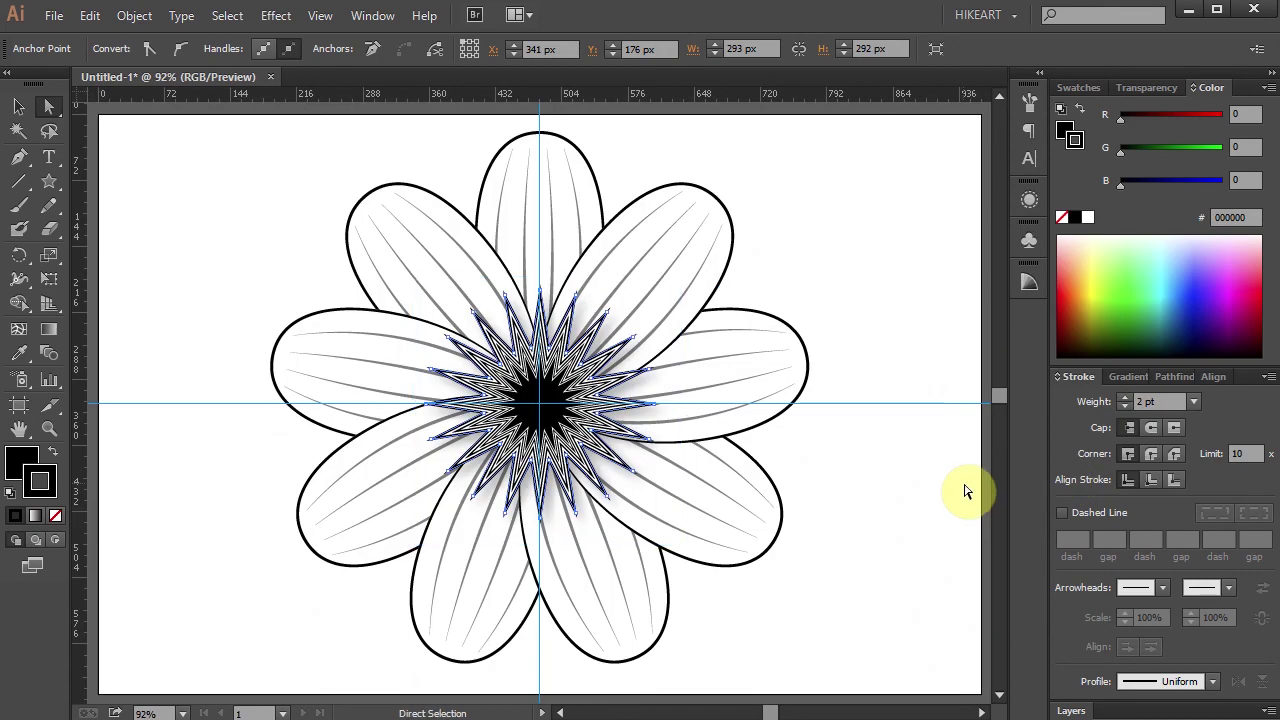
pyautogui.click(953, 527)
pyautogui.hotkey('ctrl', ';')
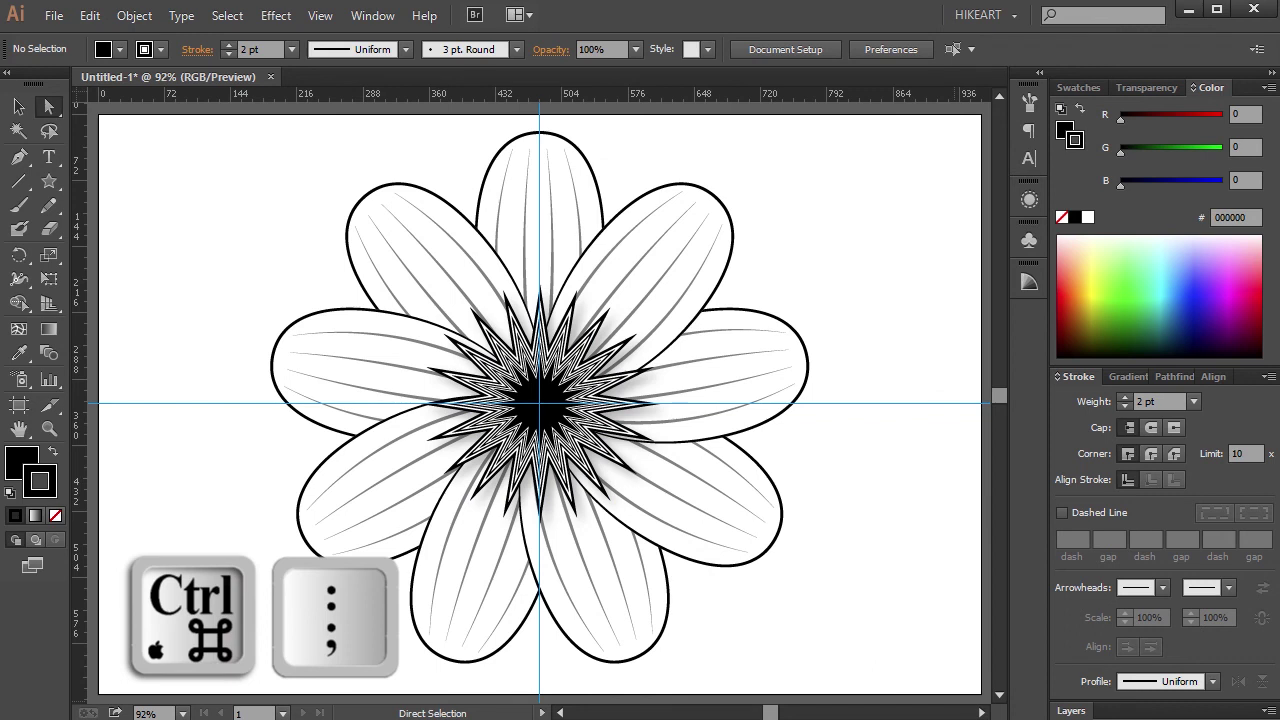
pyautogui.hotkey('ctrl', ';')
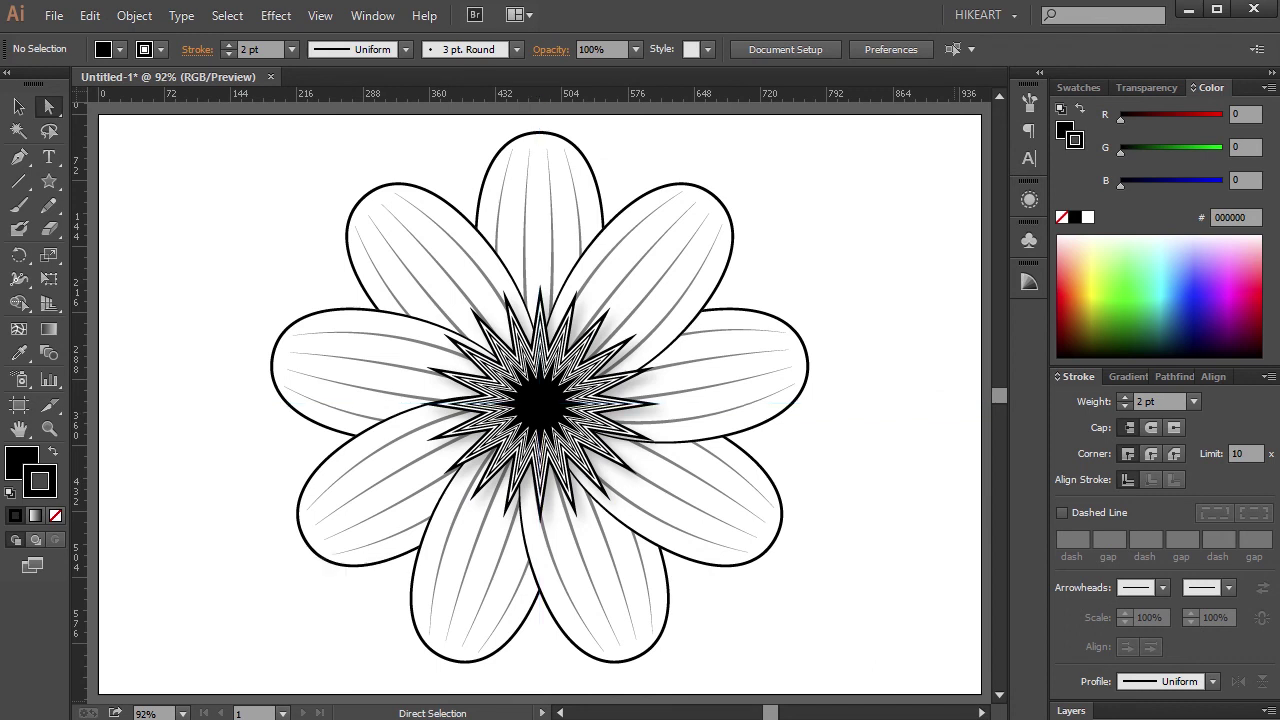